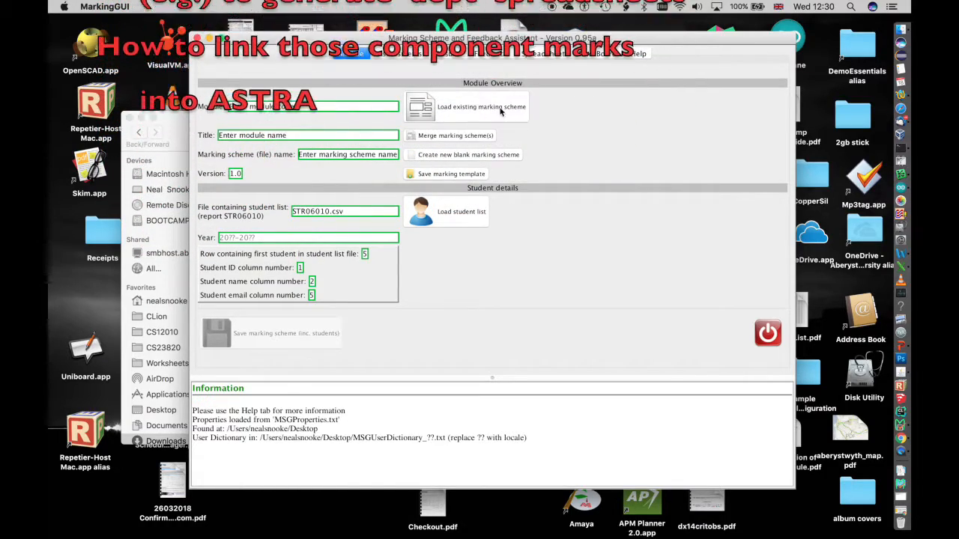
Load the existing MERGED_CS23820 marking scheme for the C and C++ and Environments module
left_click(473, 109)
left_click(423, 177)
left_click(614, 325)
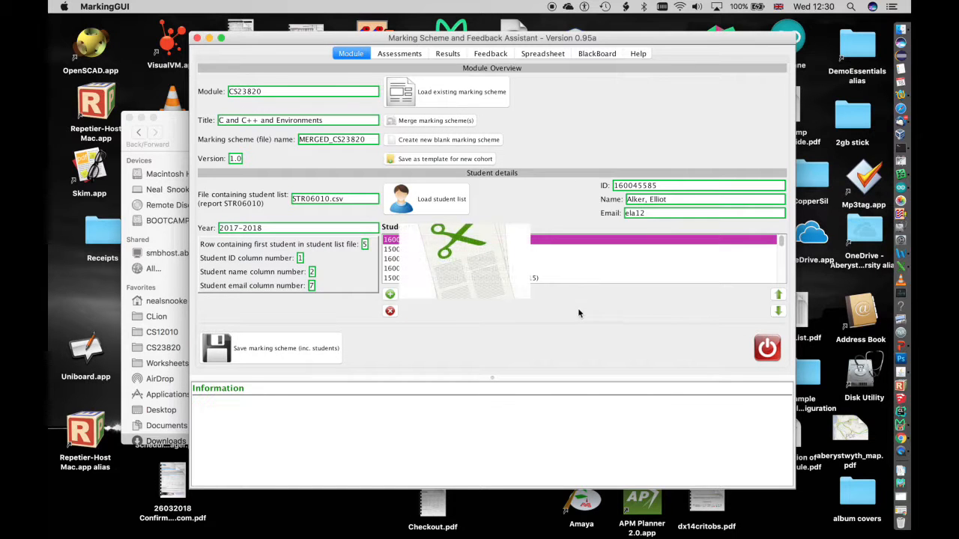
Review the module's assessments and student results, and bring up the BlackBoard export settings
left_click(400, 54)
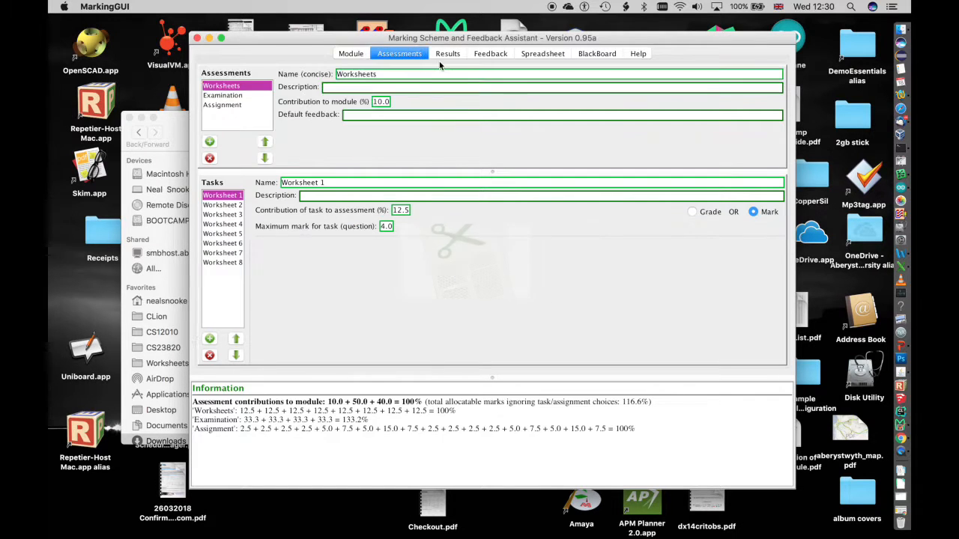
left_click(450, 54)
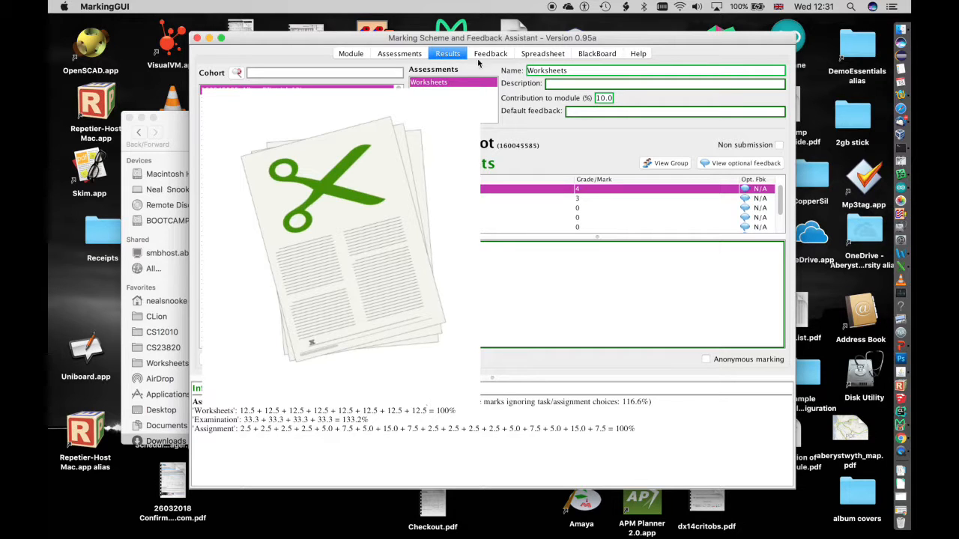
left_click(599, 54)
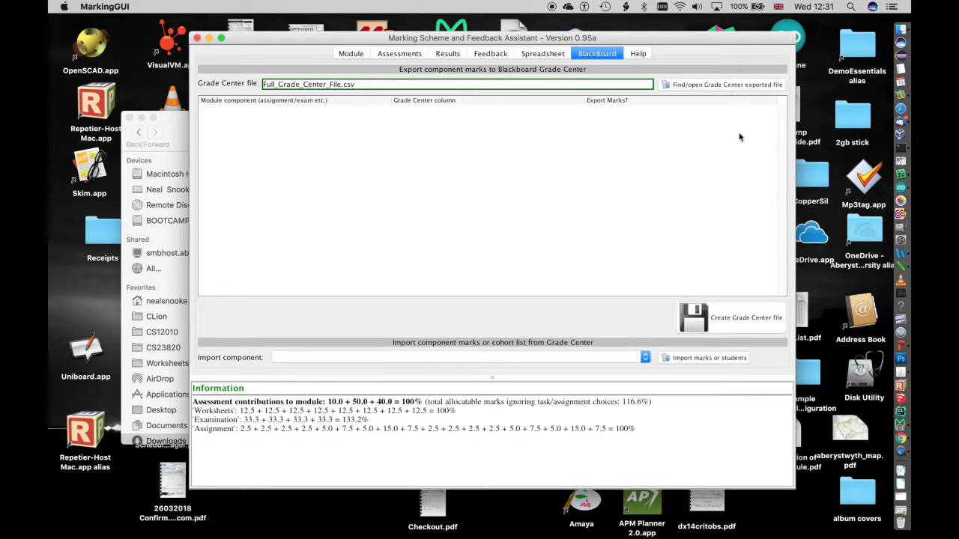
Switch to Blackboard in Chrome and open the module's Full Grade Centre
left_click(900, 512)
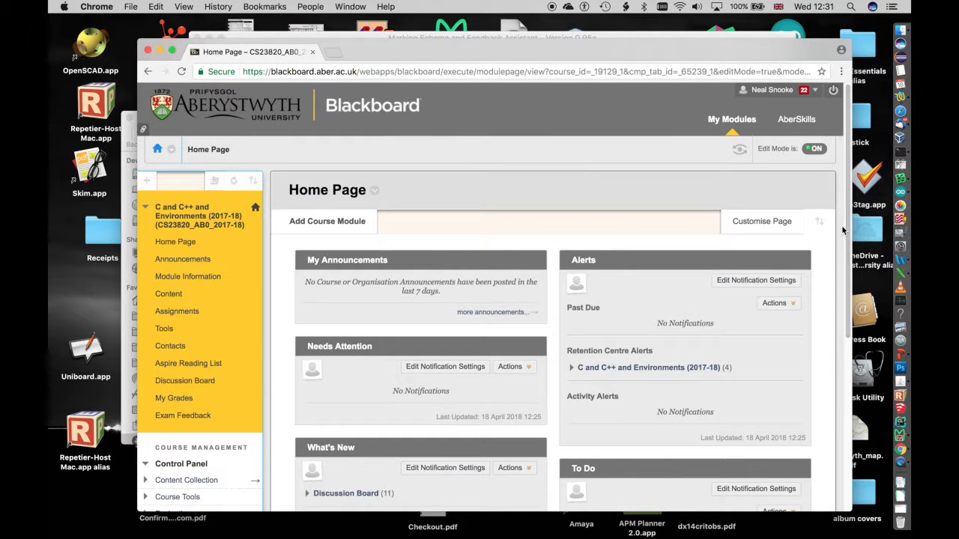
scroll(637, 332, "down", 5)
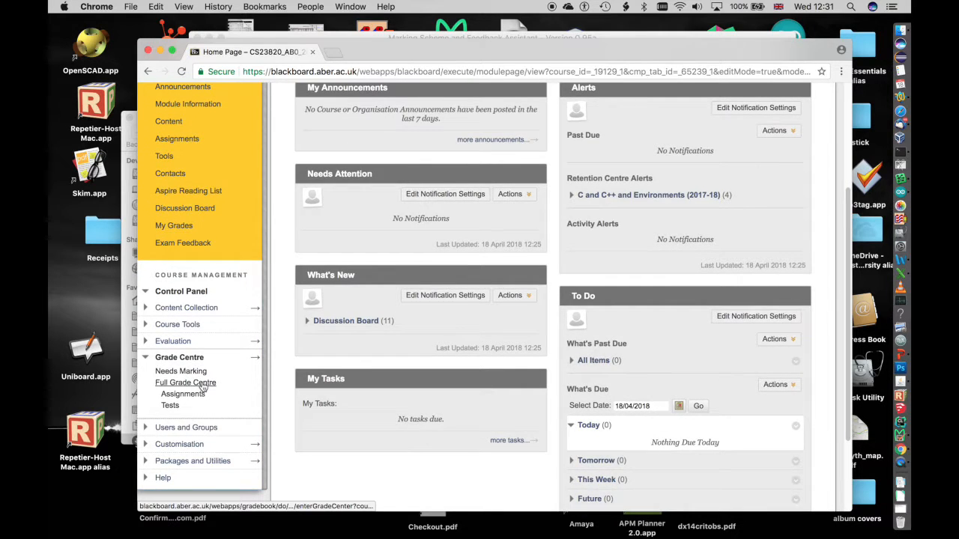
left_click(201, 384)
Download the Full Grade Centre data as a tab-delimited file without hidden information
left_click(814, 275)
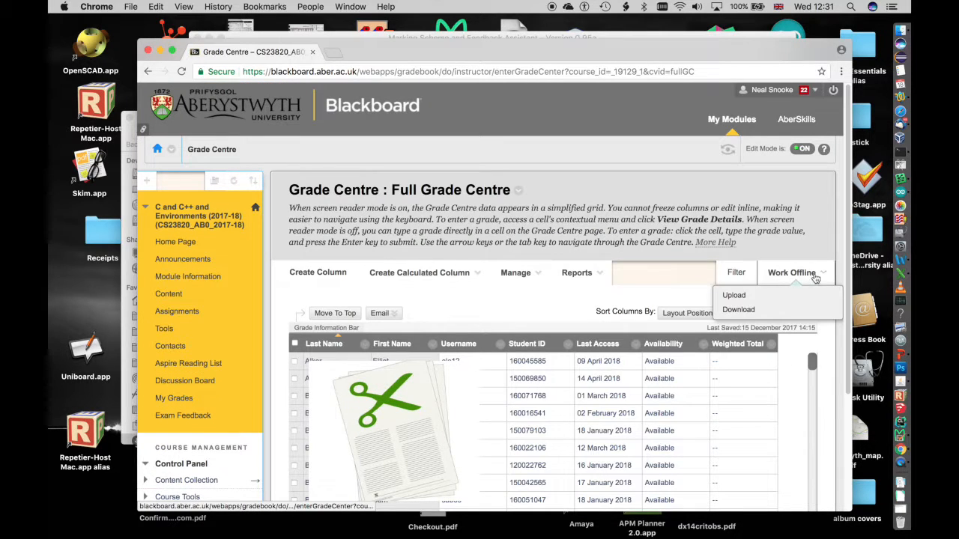
left_click(739, 311)
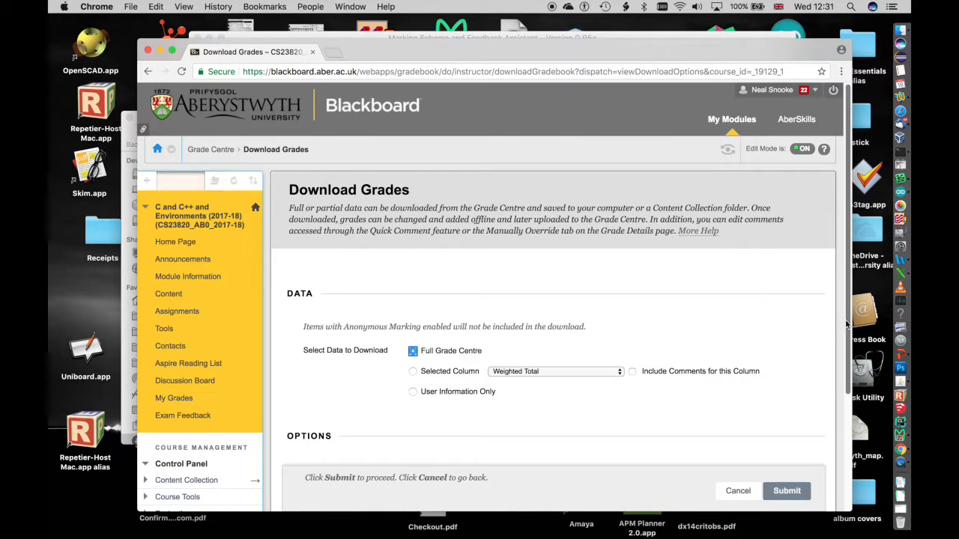
scroll(847, 320, "down", 5)
left_click(788, 442)
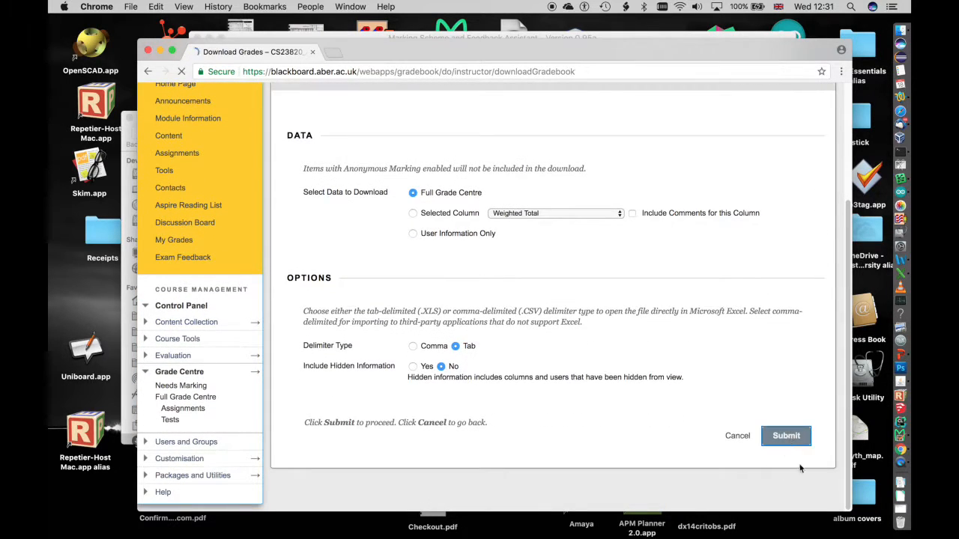
left_click(315, 245)
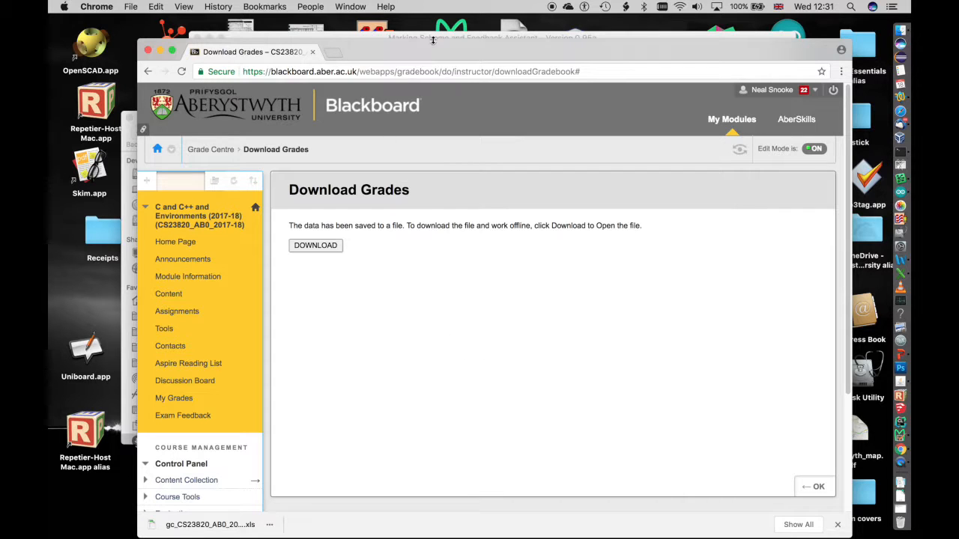
left_click_drag(422, 52, 408, 83)
left_click(431, 38)
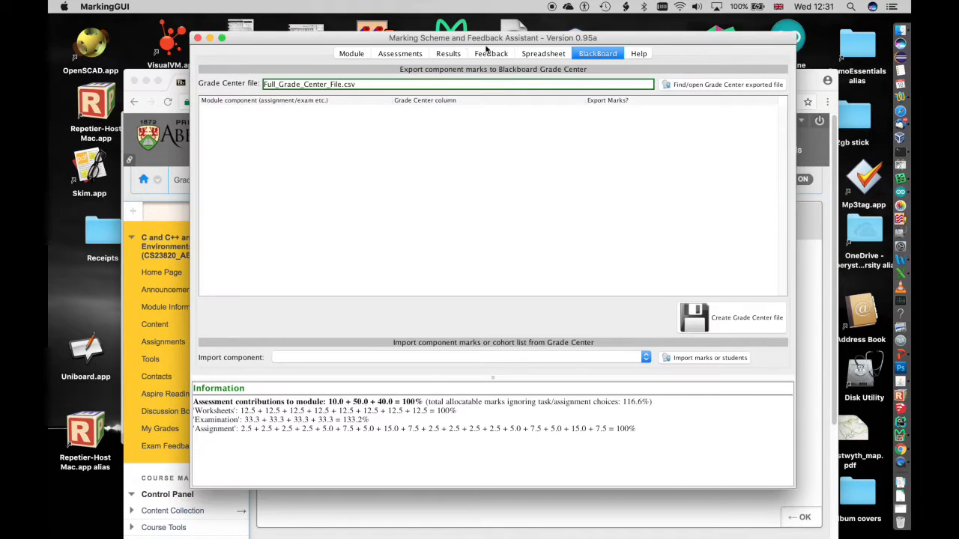
left_click(680, 87)
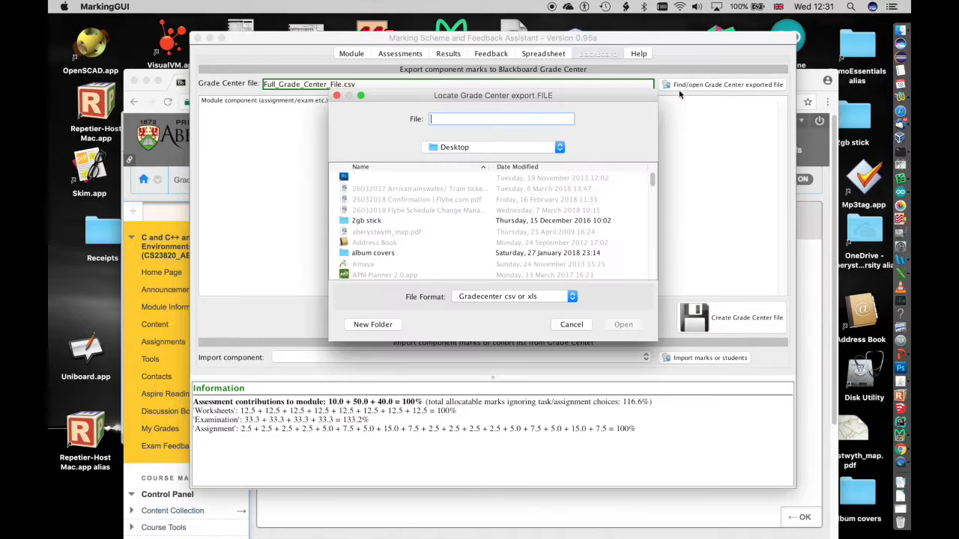
left_click(562, 148)
left_click(497, 160)
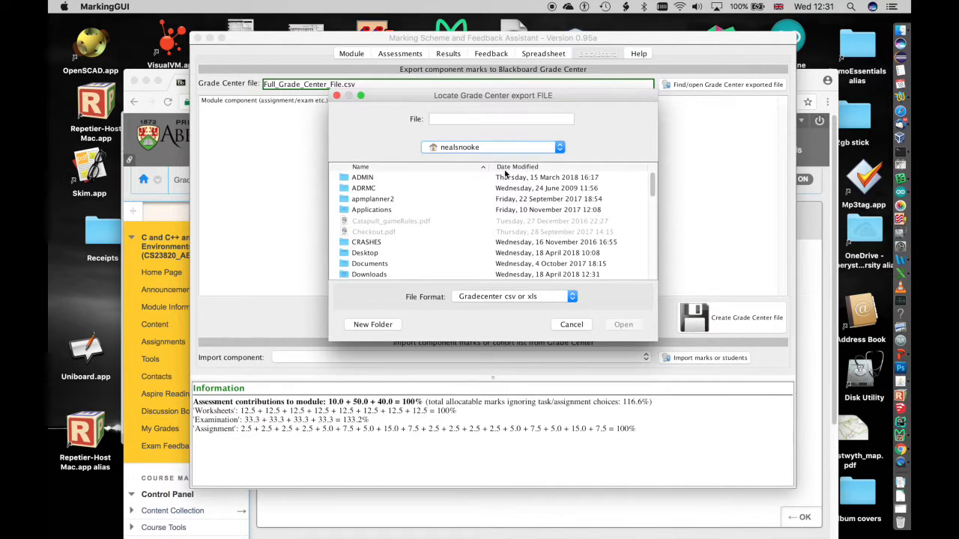
left_click(372, 275)
left_click(609, 325)
left_click(417, 178)
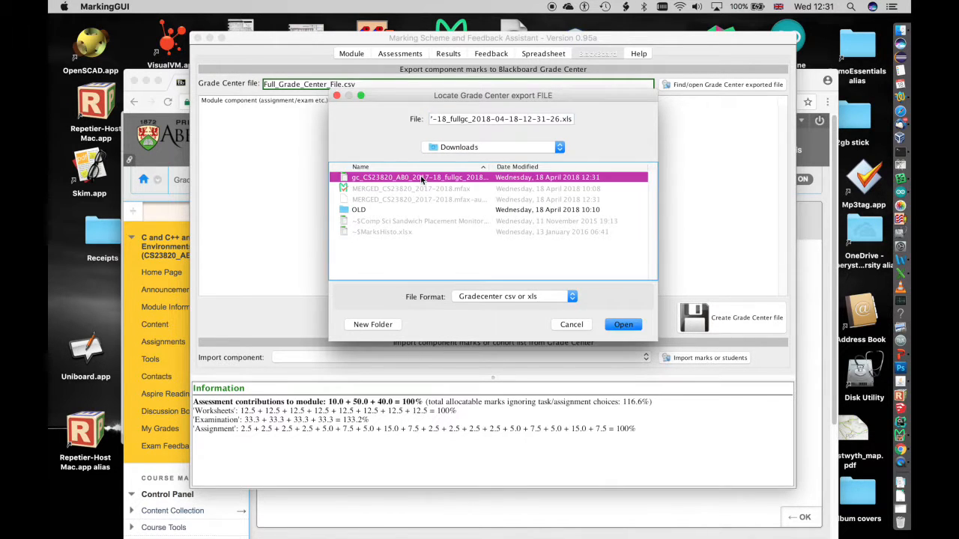
left_click(625, 325)
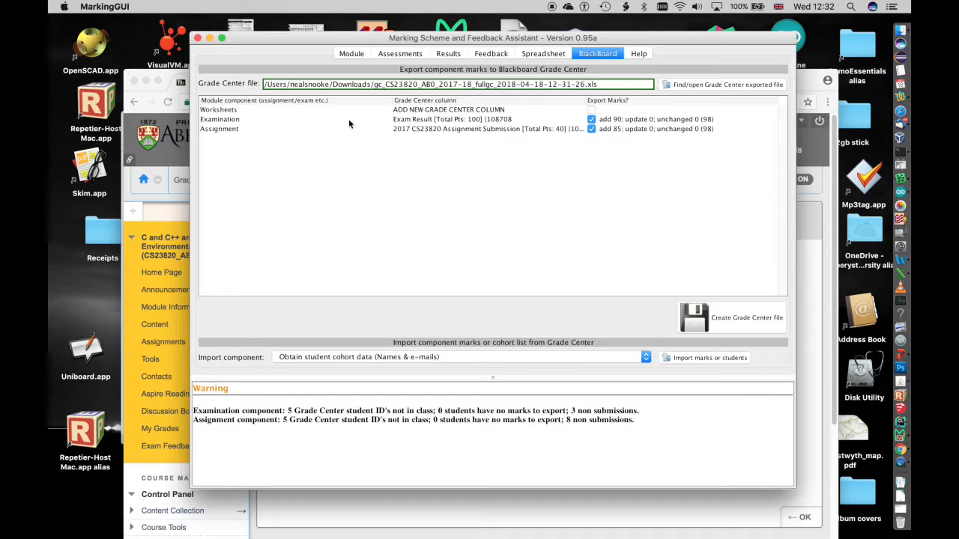
Match the Examination component to the Exam Result grade column and create the Grade Center file for upload
left_click(428, 121)
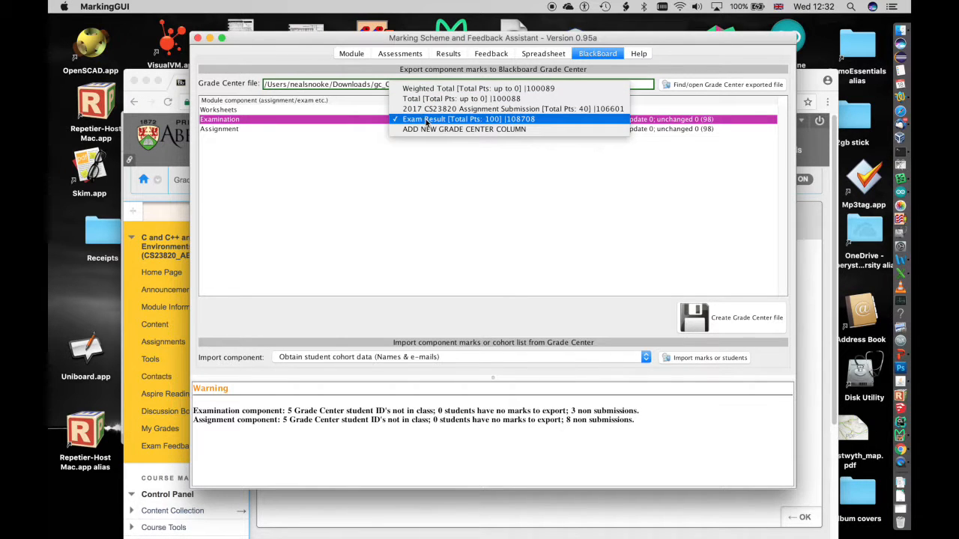
left_click(439, 122)
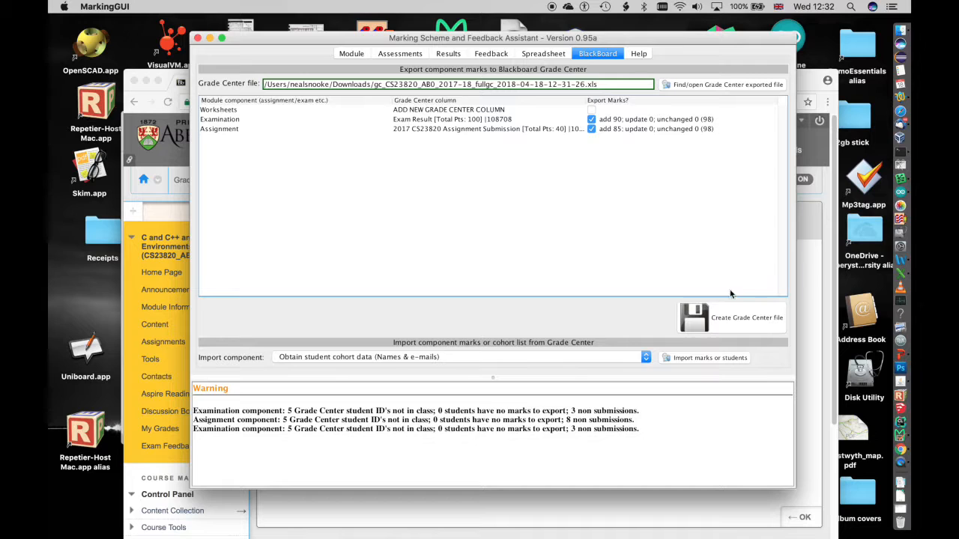
left_click(734, 320)
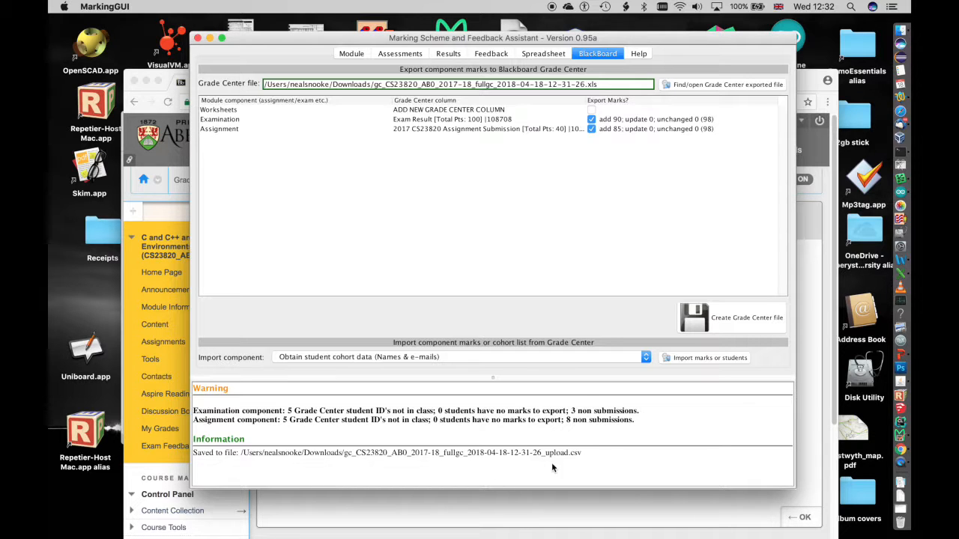
Switch to Chrome and open the grade upload page from the Full Grade Centre
left_click_drag(715, 41, 676, 35)
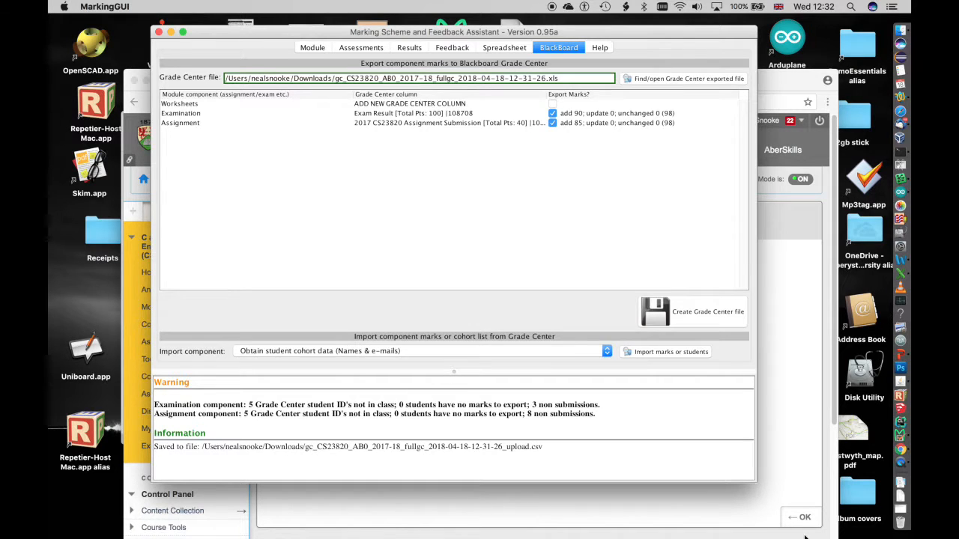
left_click(806, 537)
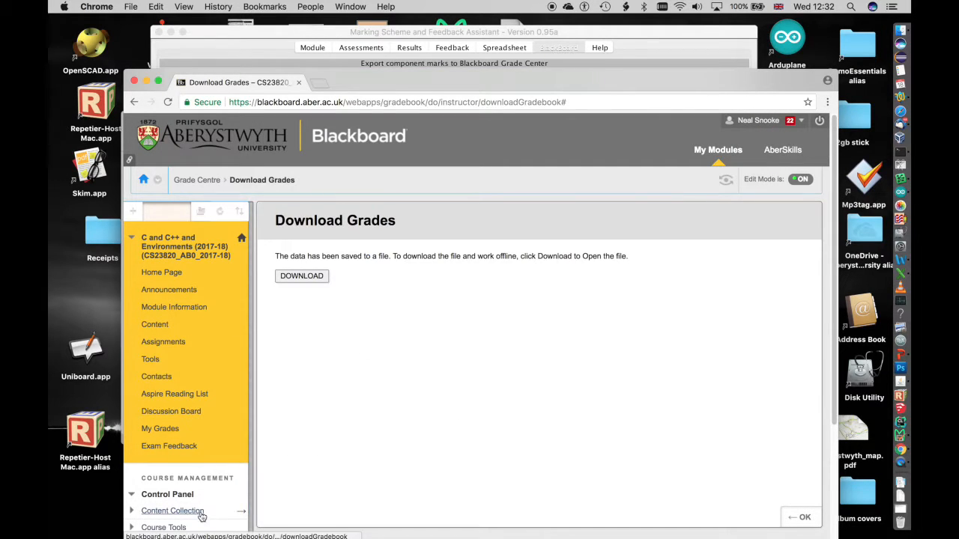
scroll(807, 300, "down", 2)
scroll(807, 300, "down", 1)
left_click(170, 485)
left_click(780, 305)
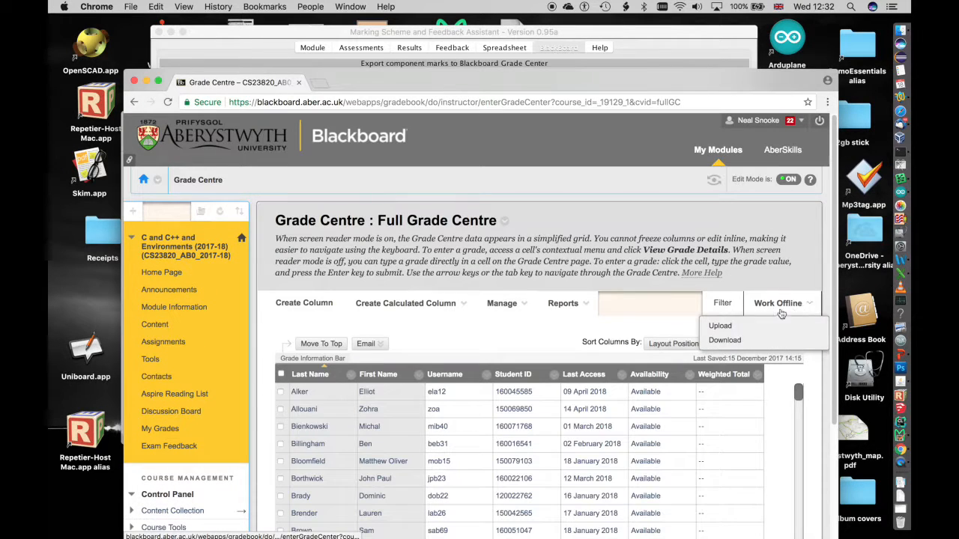
left_click(720, 327)
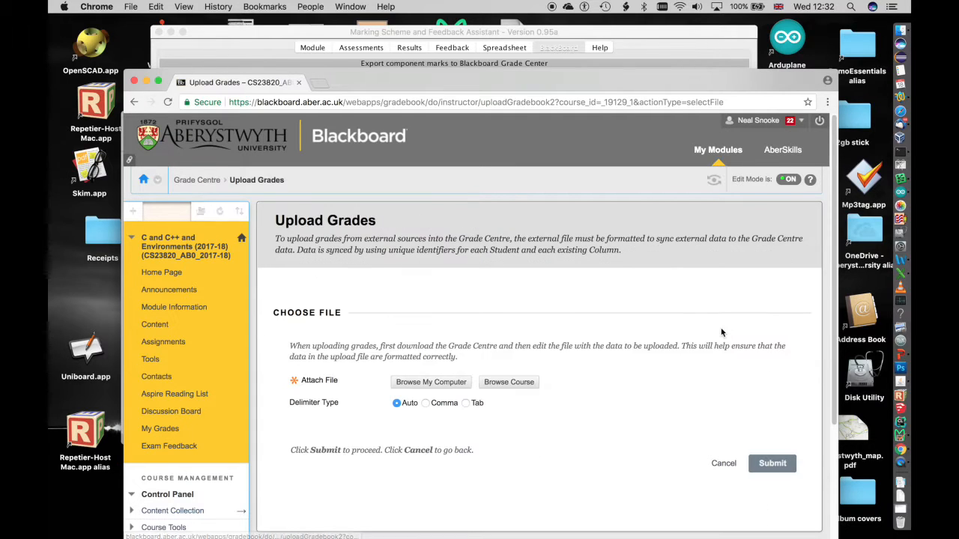
left_click(442, 383)
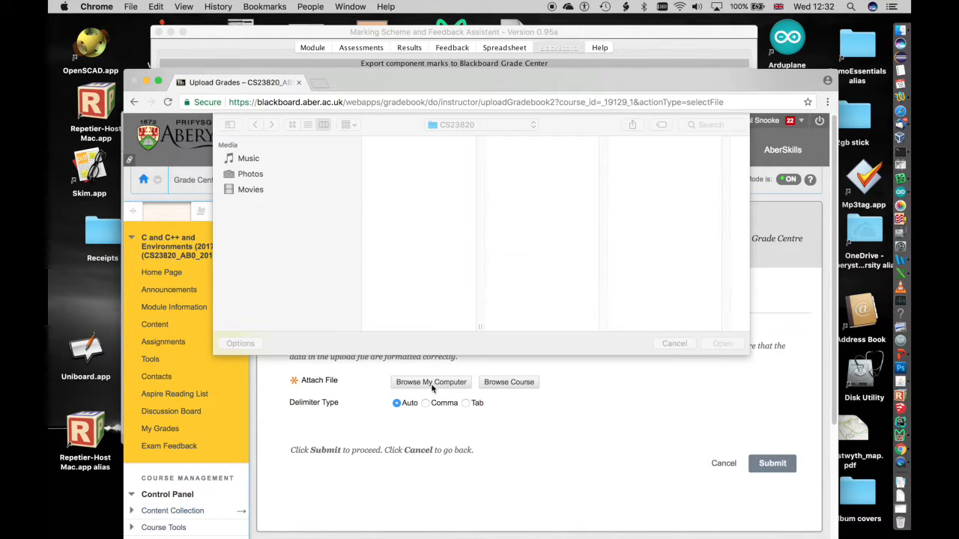
scroll(284, 225, "down", 5)
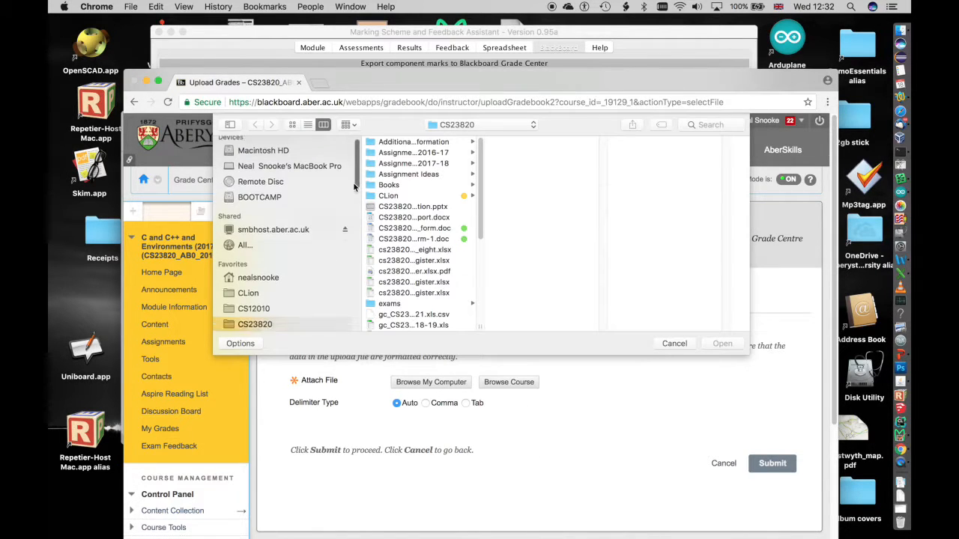
left_click(251, 292)
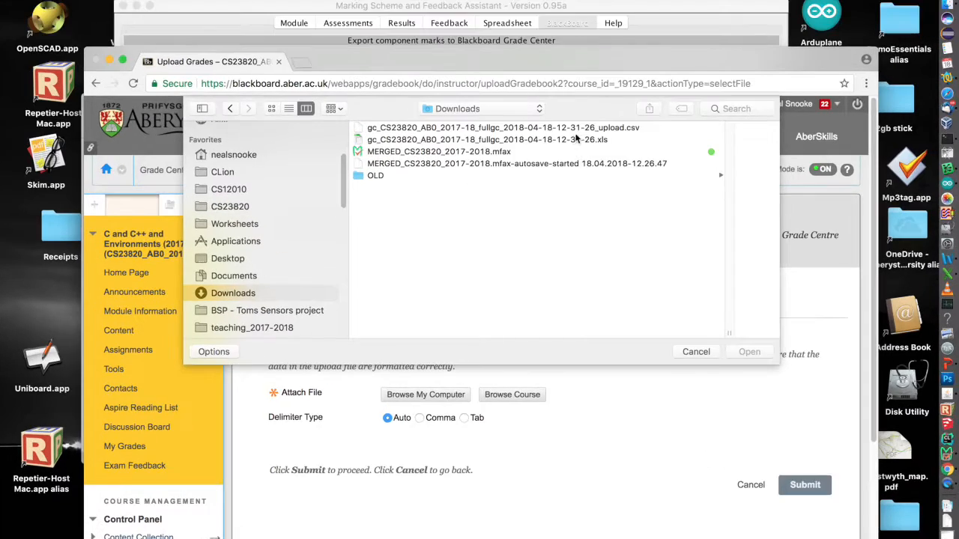
left_click(569, 142)
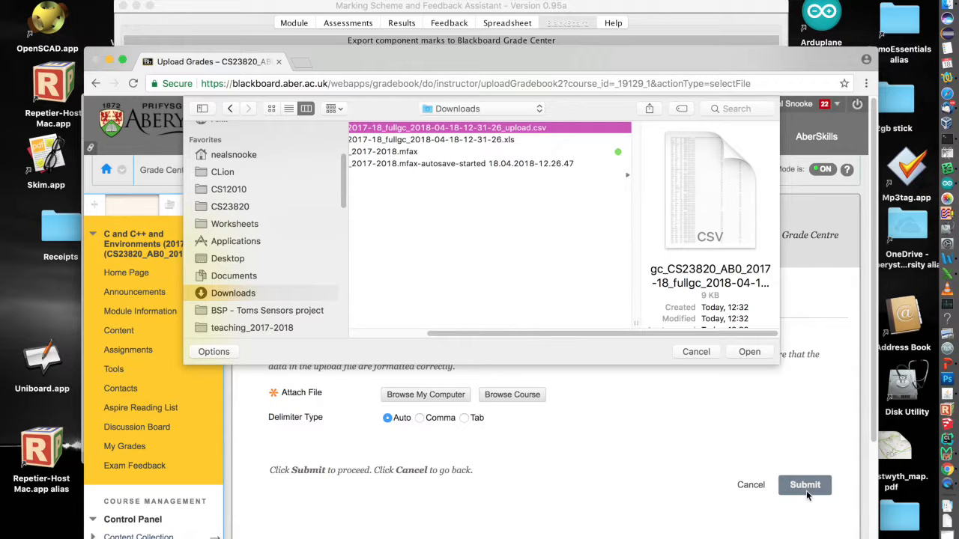
left_click(750, 352)
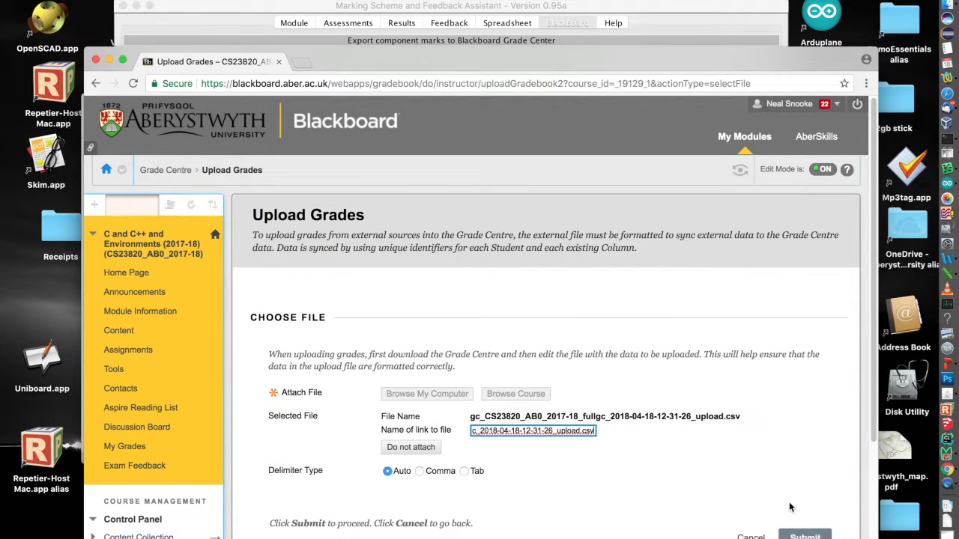
Submit the grades file and confirm the upload of the 2017 CS23820 Assignment Submission and Exam Result columns
scroll(812, 416, "down", 4)
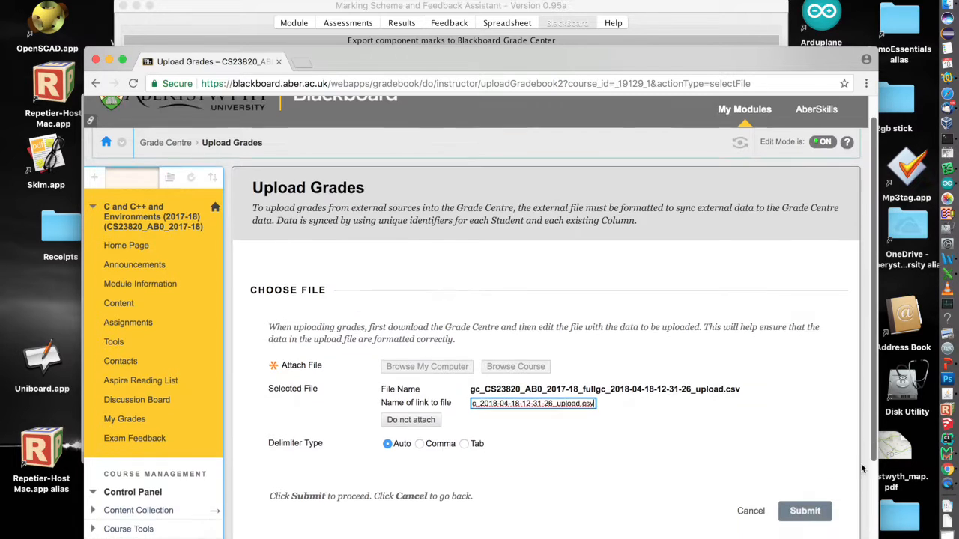
left_click(812, 415)
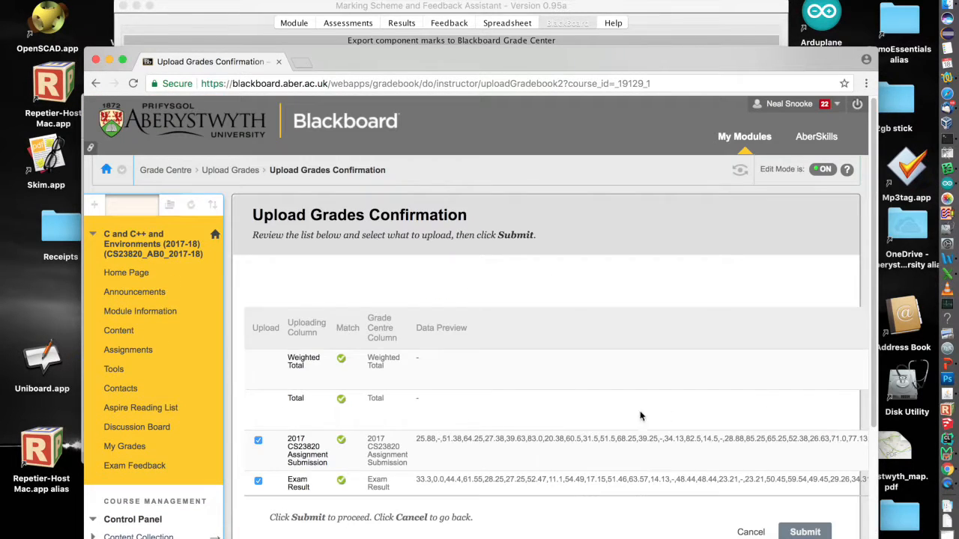
scroll(873, 287, "down", 4)
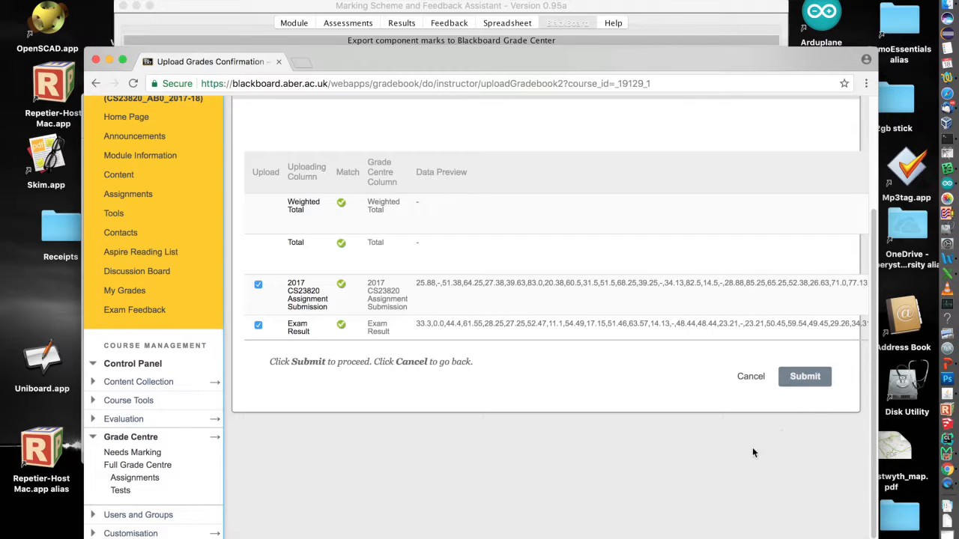
left_click(802, 380)
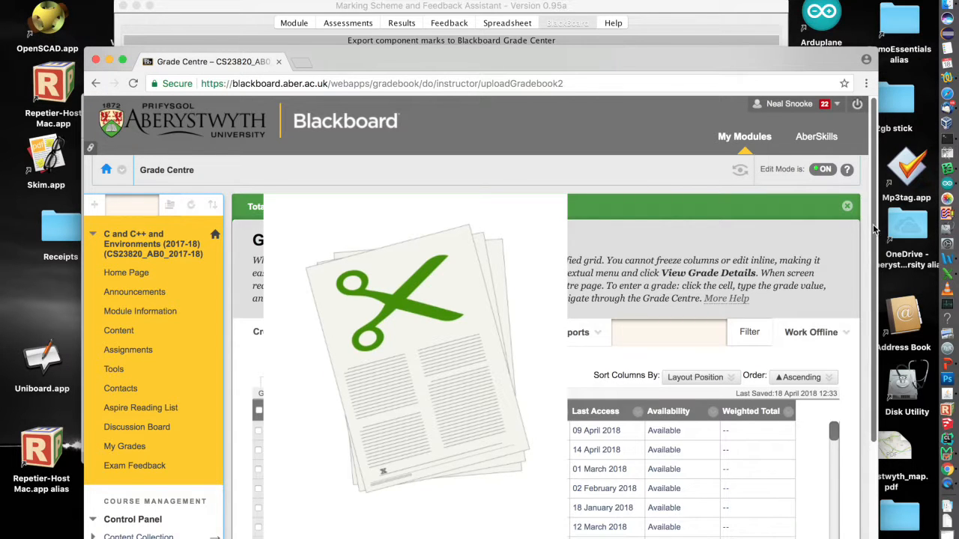
Examine the uploaded assignment and exam marks in the Full Grade Centre table
scroll(874, 230, "down", 5)
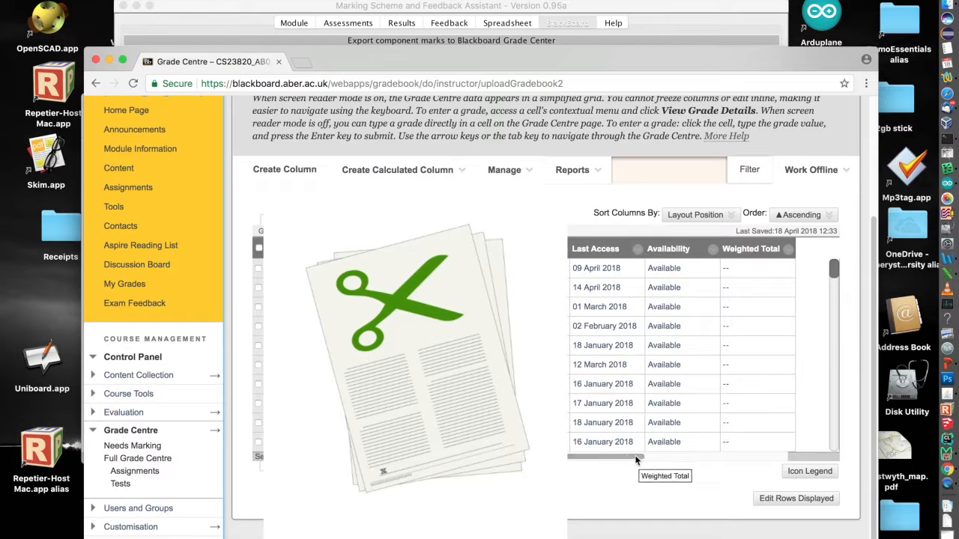
left_click_drag(600, 457, 692, 470)
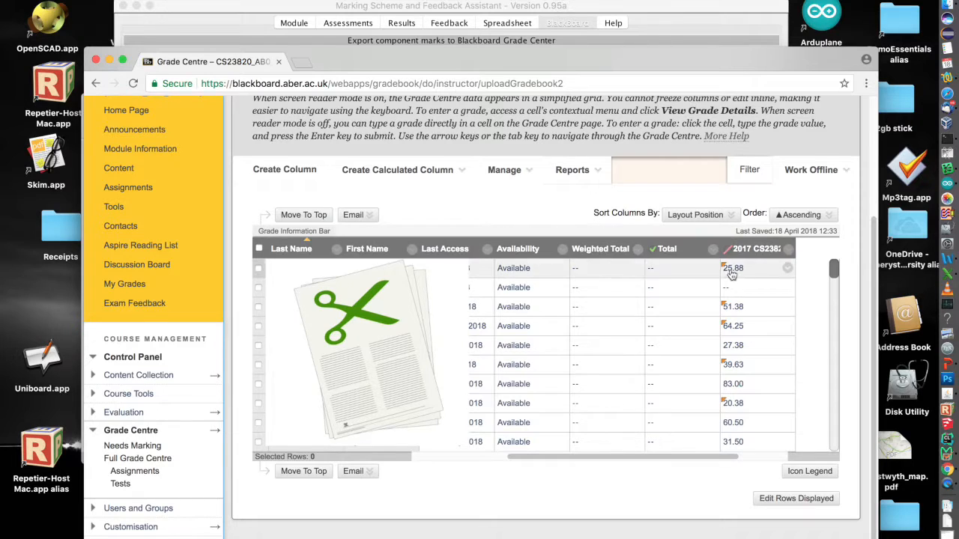
left_click_drag(834, 268, 828, 282)
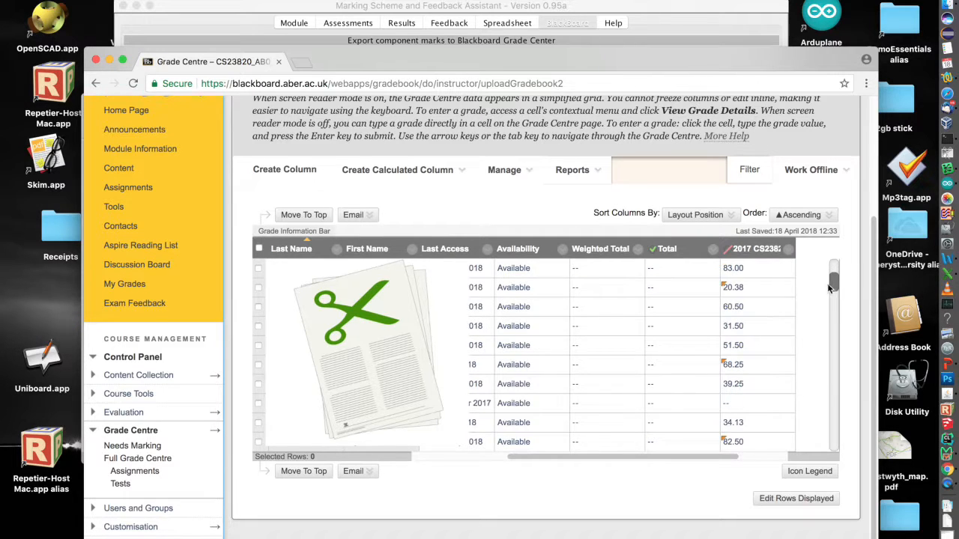
left_click_drag(649, 461, 745, 465)
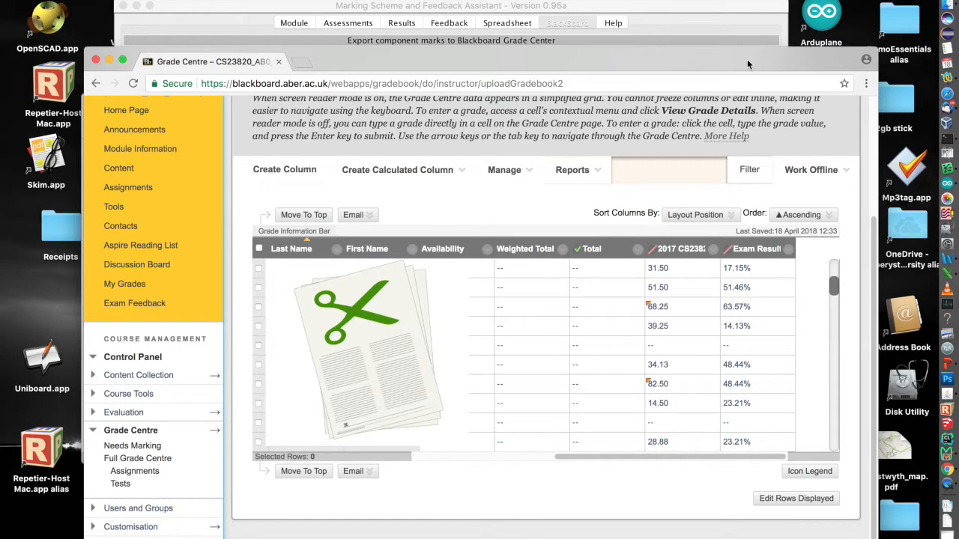
left_click_drag(745, 65, 685, 3)
left_click_drag(817, 535, 935, 538)
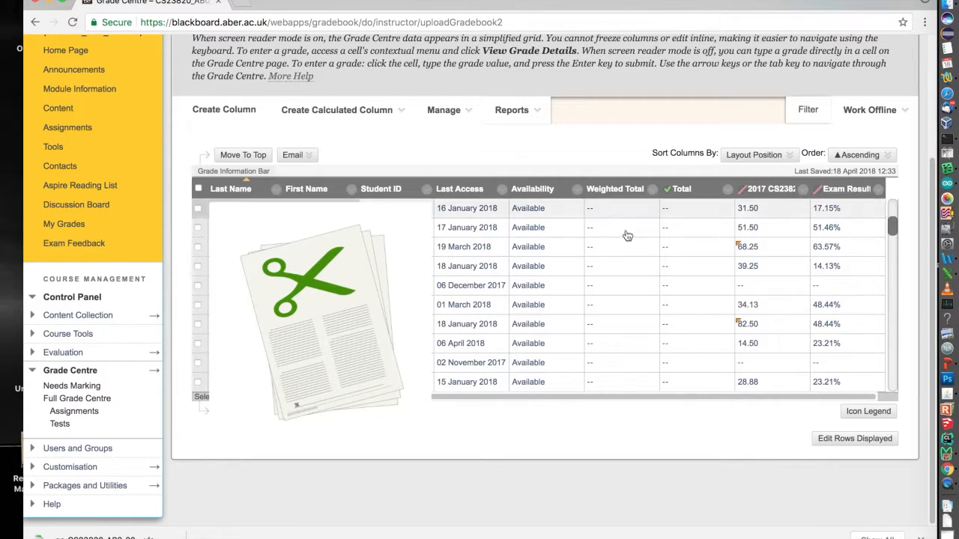
left_click_drag(938, 538, 867, 537)
left_click_drag(633, 2, 659, 61)
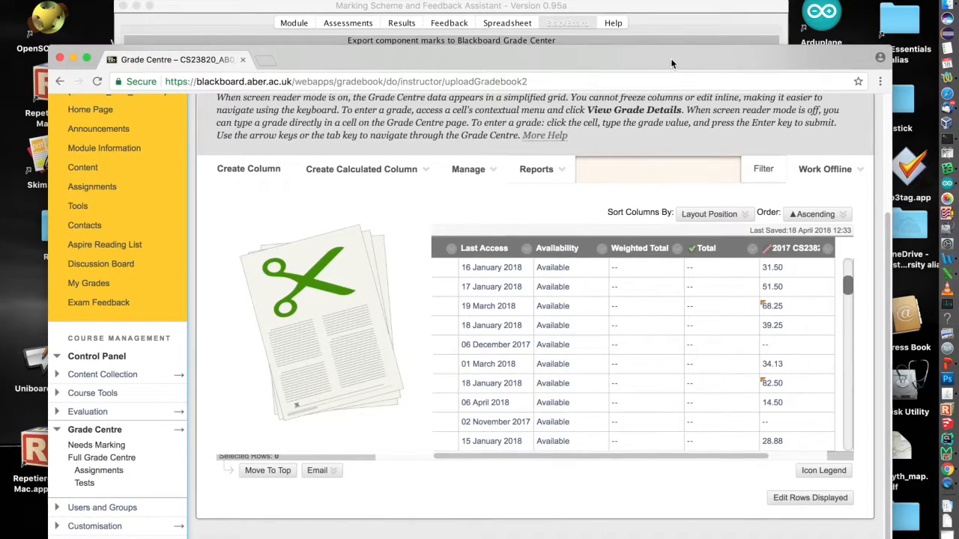
Switch to Marking Scheme and Feedback Assistant and import the marks of the 2017 CS23820 Assignment Submission column from the Grade Center file
left_click(645, 11)
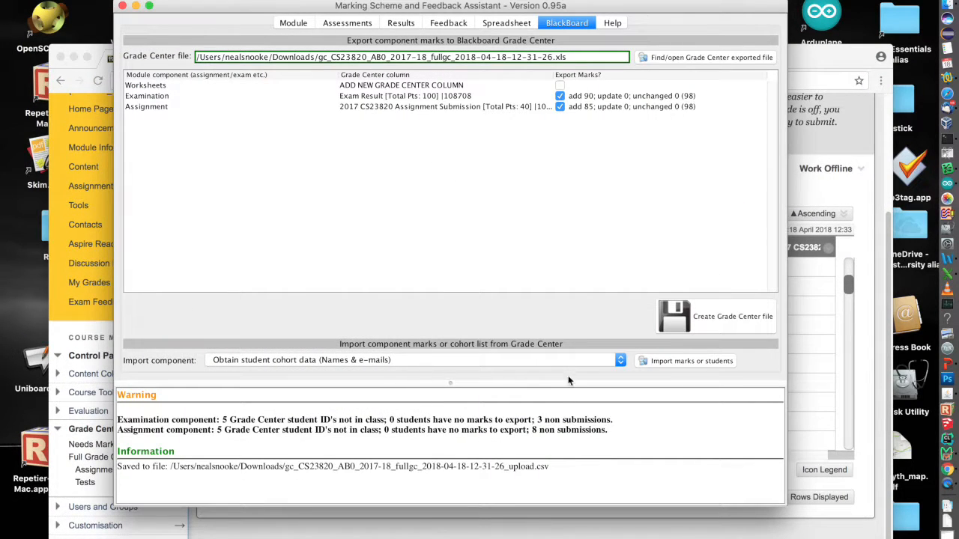
left_click(621, 360)
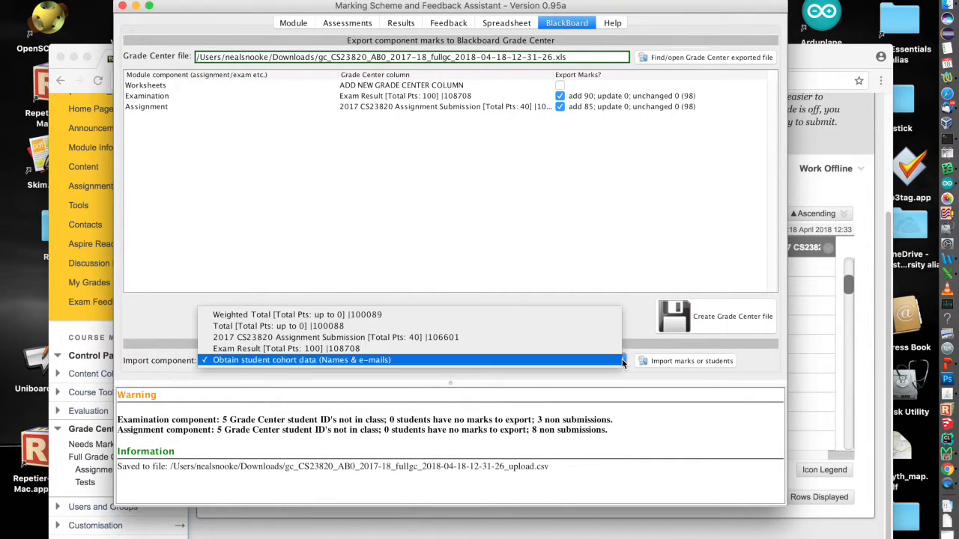
left_click(288, 338)
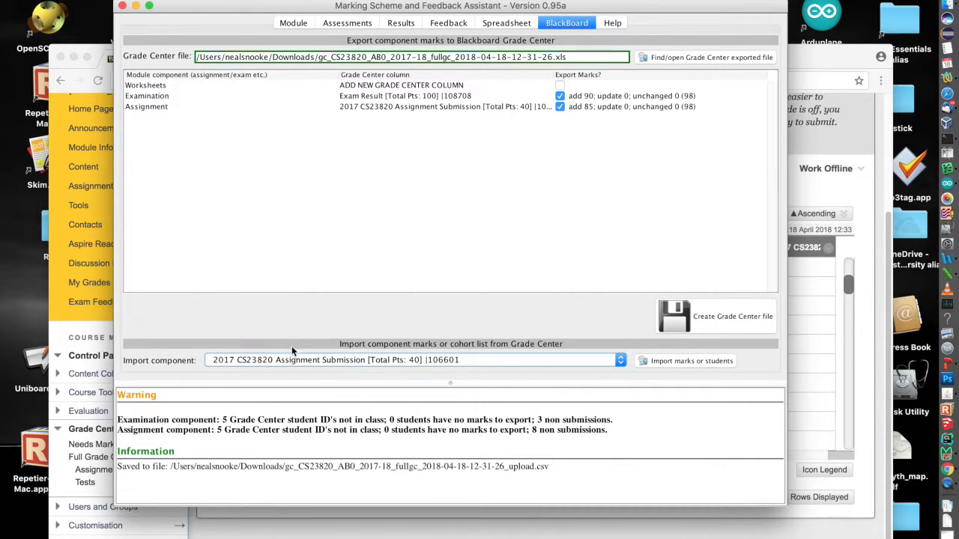
left_click(692, 360)
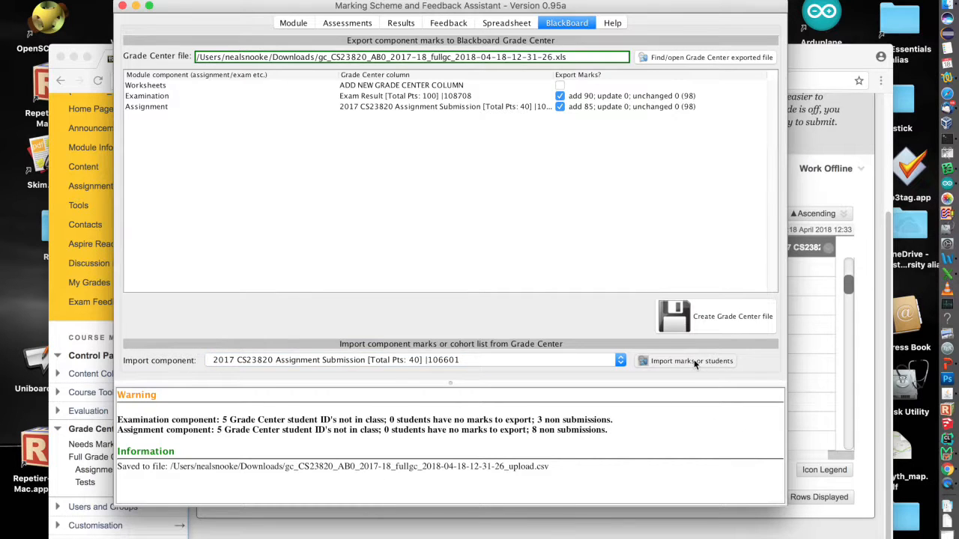
mouse_move(776, 491)
left_mouse_down()
mouse_move(781, 475)
mouse_move(768, 498)
left_mouse_up()
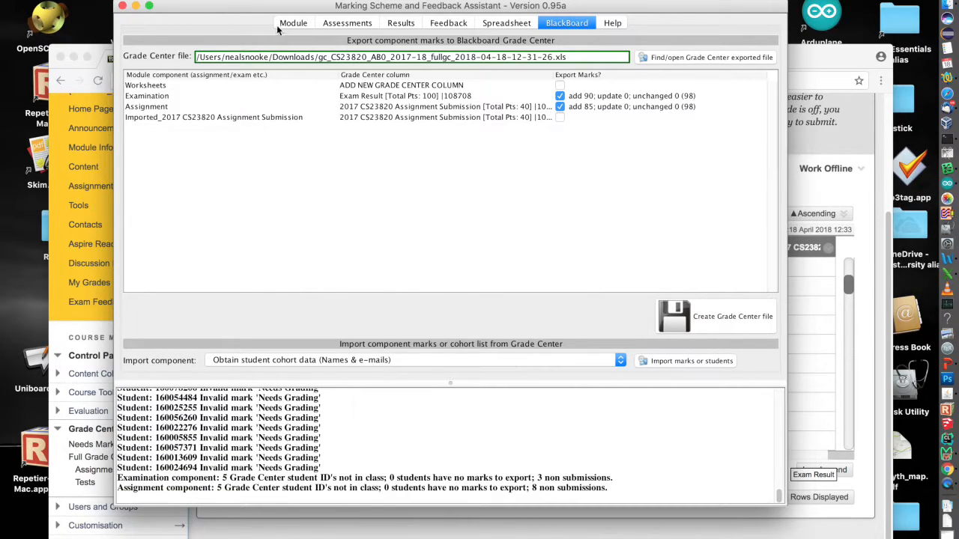
Examine the settings of the imported 2017 CS23820 Assignment Submission assessment and open the results
left_click(341, 26)
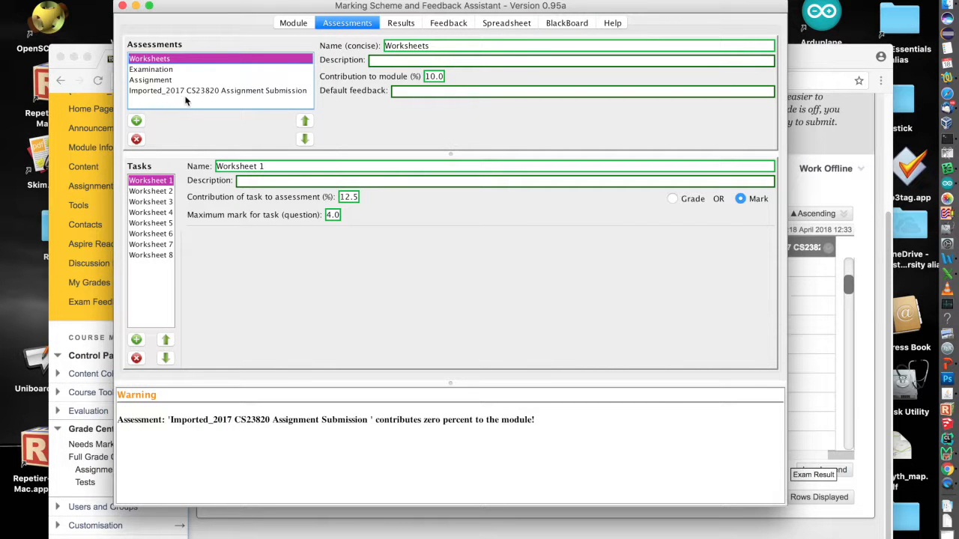
left_click(218, 91)
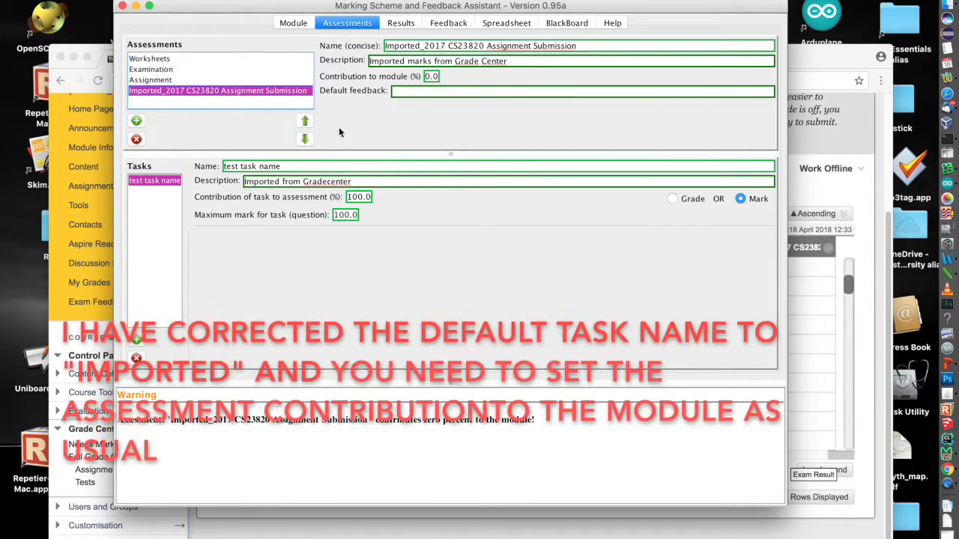
left_click(410, 25)
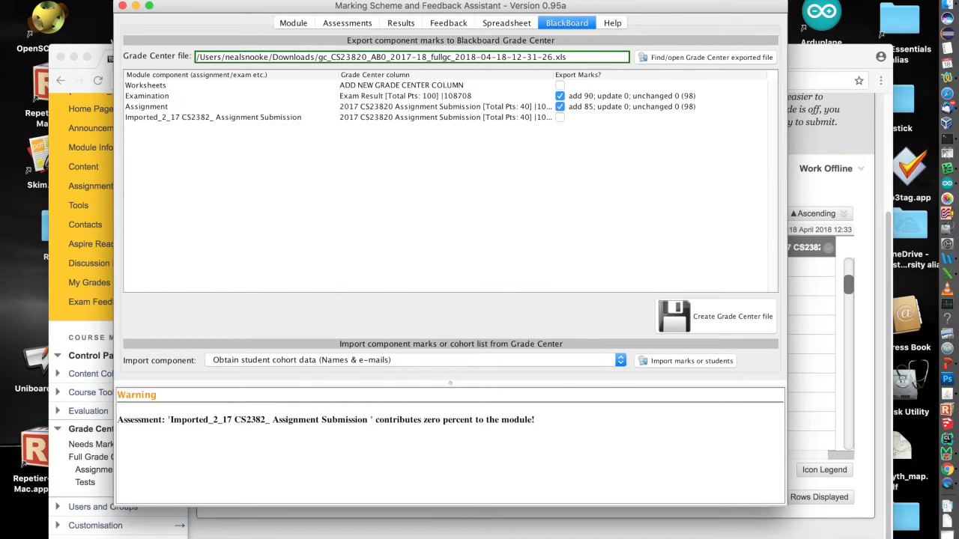
Switch back to Chrome and look over the student rows and mark columns in the Full Grade Centre table
left_click(637, 524)
left_click_drag(791, 54, 773, 19)
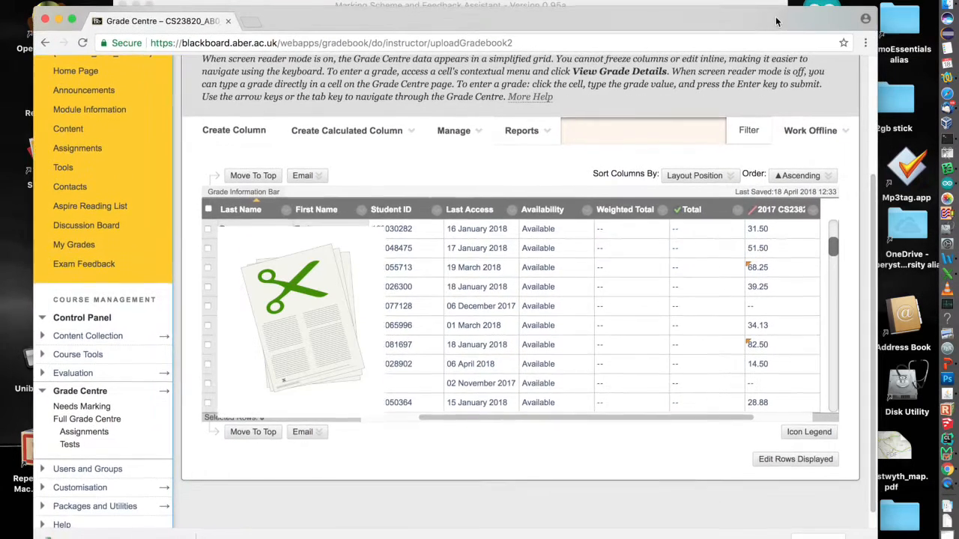
scroll(763, 424, "right", 3)
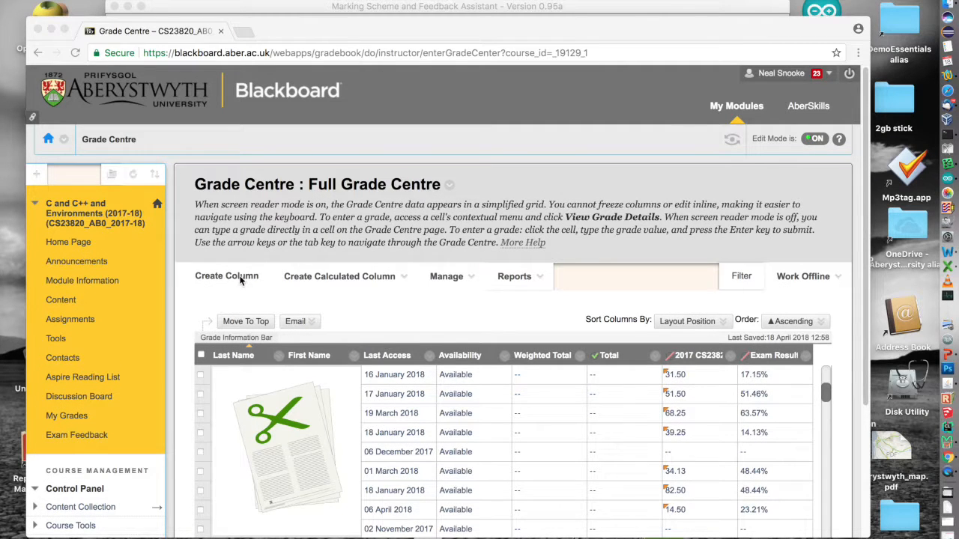
Start a new Grade Centre column named worksheets with 12.5 points possible
left_click(239, 277)
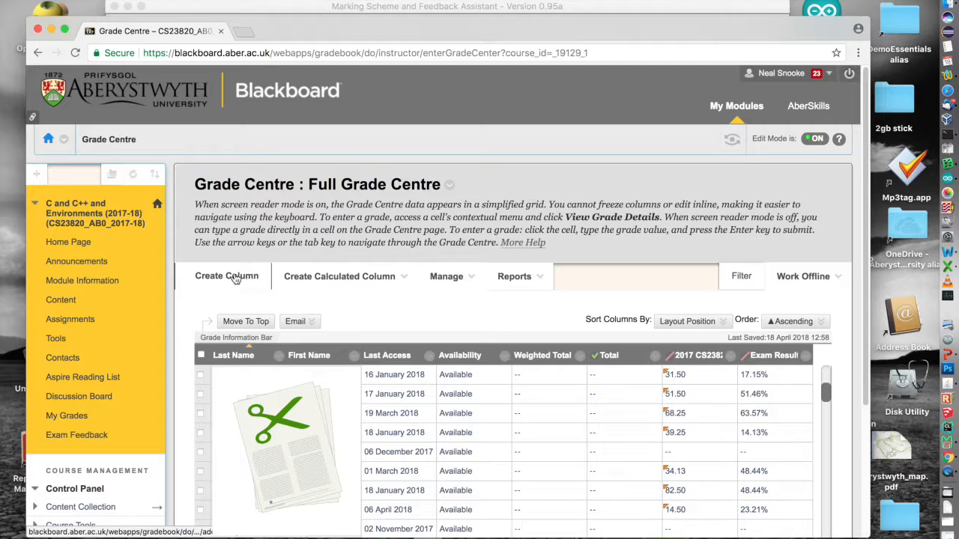
left_click(237, 277)
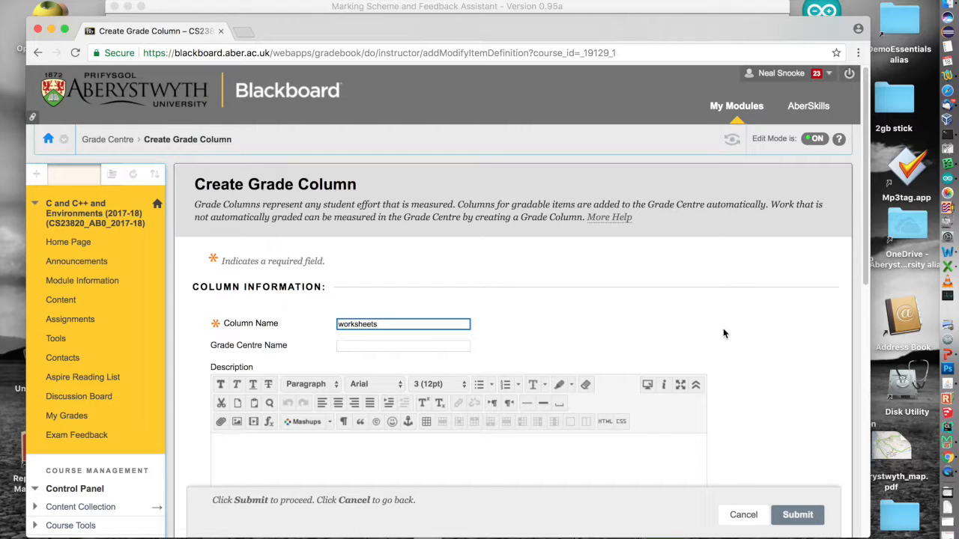
scroll(701, 317, "down", 5)
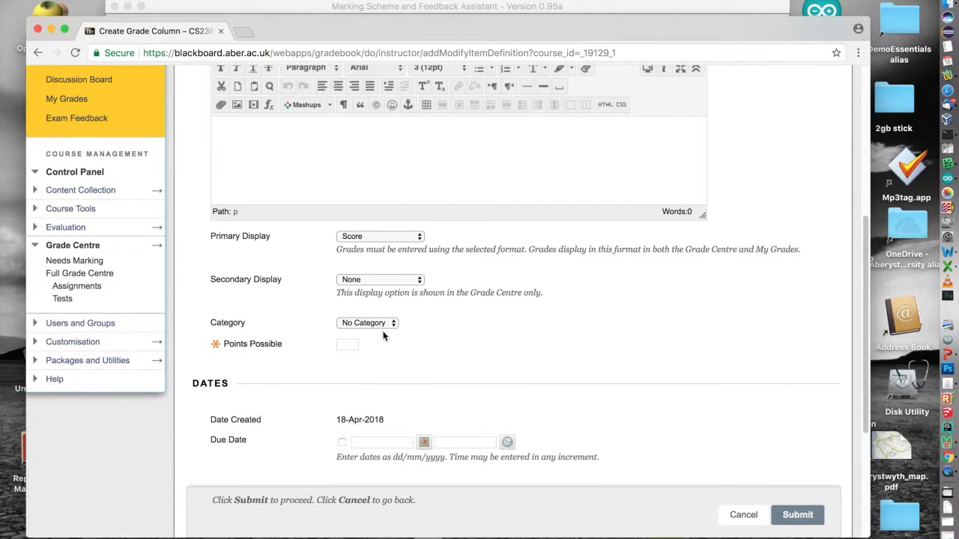
left_click(344, 343)
type("12.")
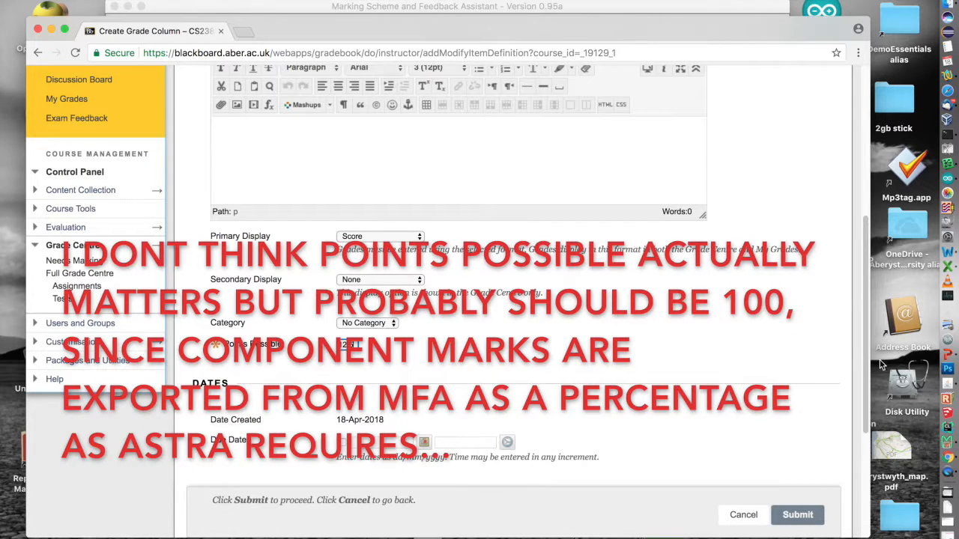
Exclude the worksheets column from Grade Centre calculations, hide it from students, and submit the new column
scroll(866, 380, "down", 1)
scroll(866, 380, "down", 5)
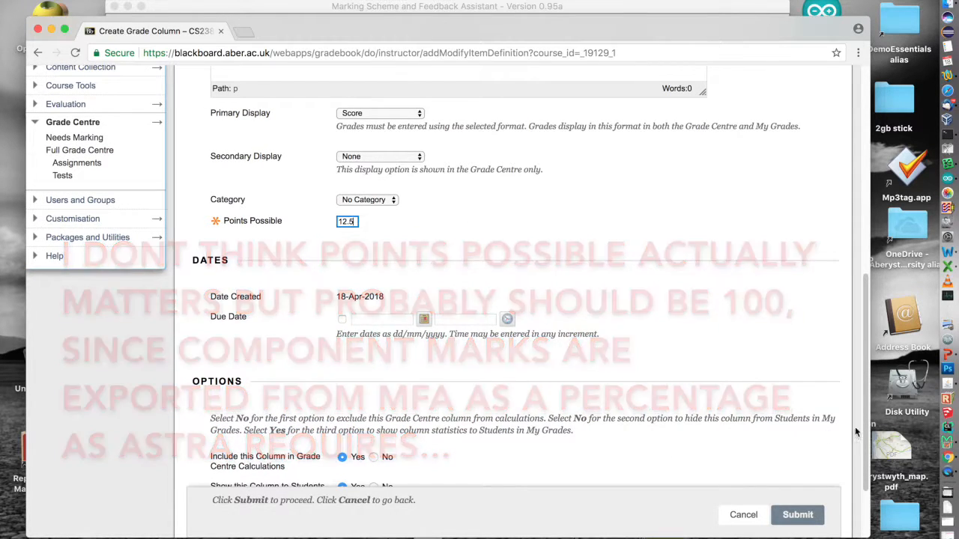
scroll(449, 374, "down", 4)
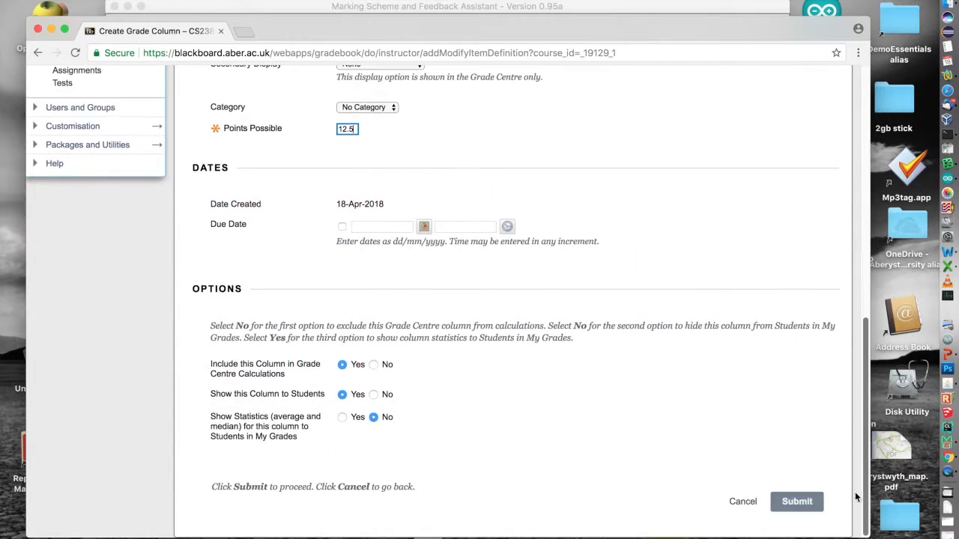
left_click(373, 365)
left_click(374, 395)
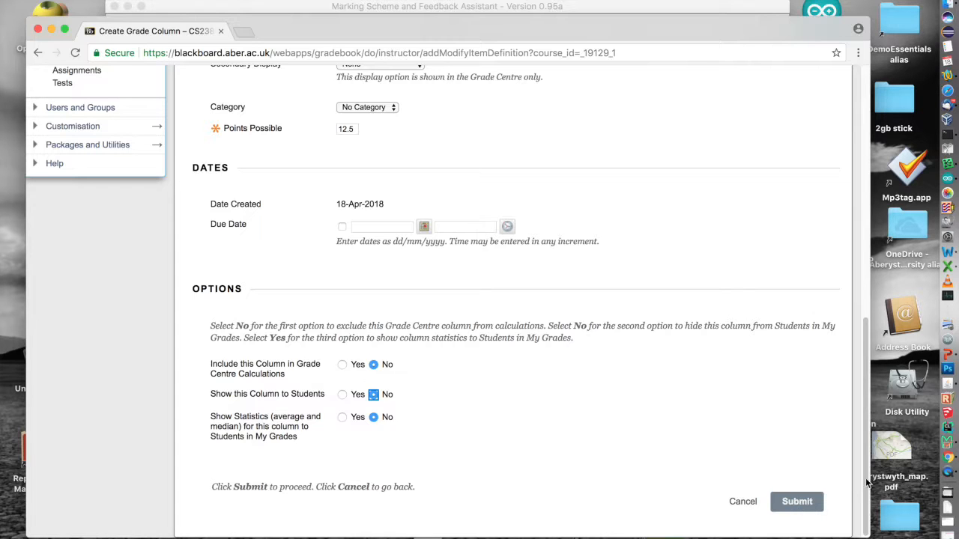
left_click(797, 502)
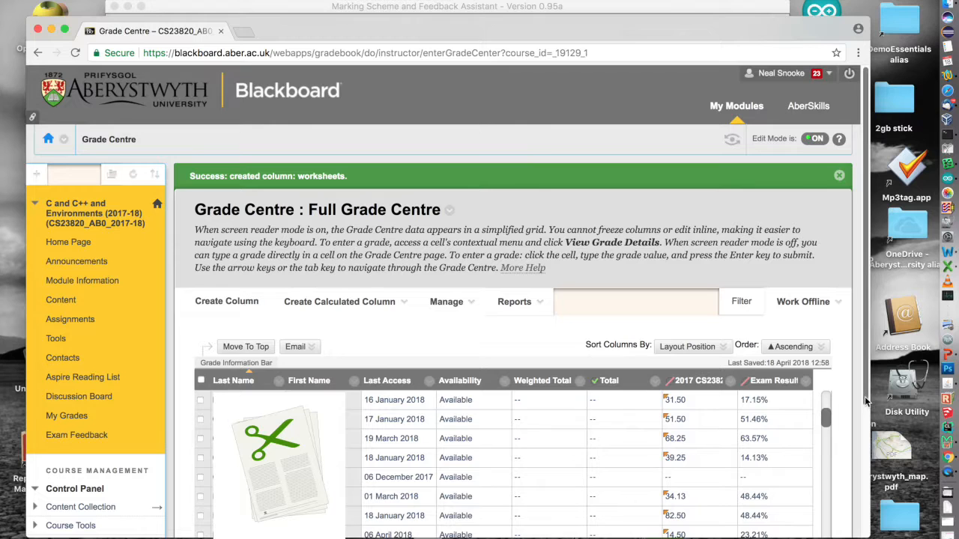
Generate an offline download of the Full Grade Centre grades that includes the worksheets column
scroll(849, 440, "down", 3)
scroll(850, 439, "down", 2)
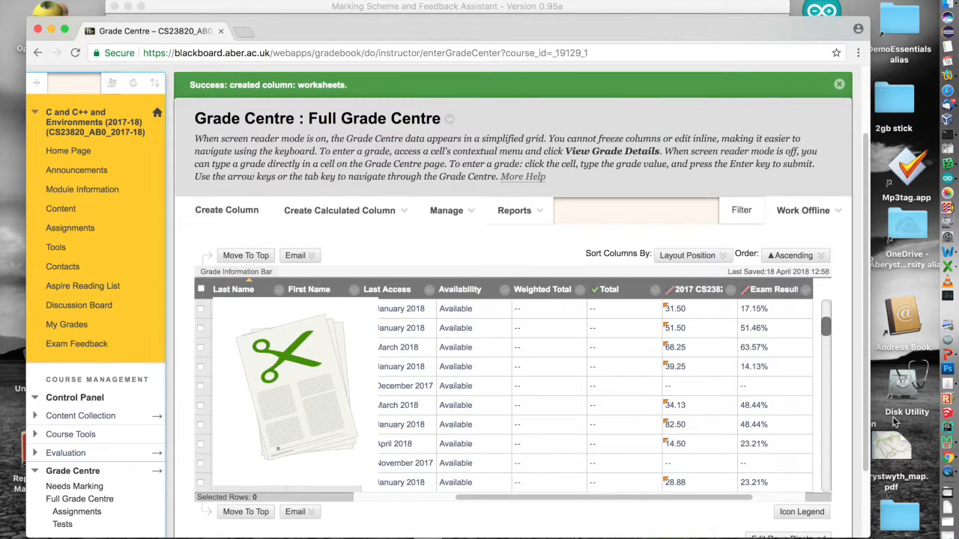
left_click(833, 211)
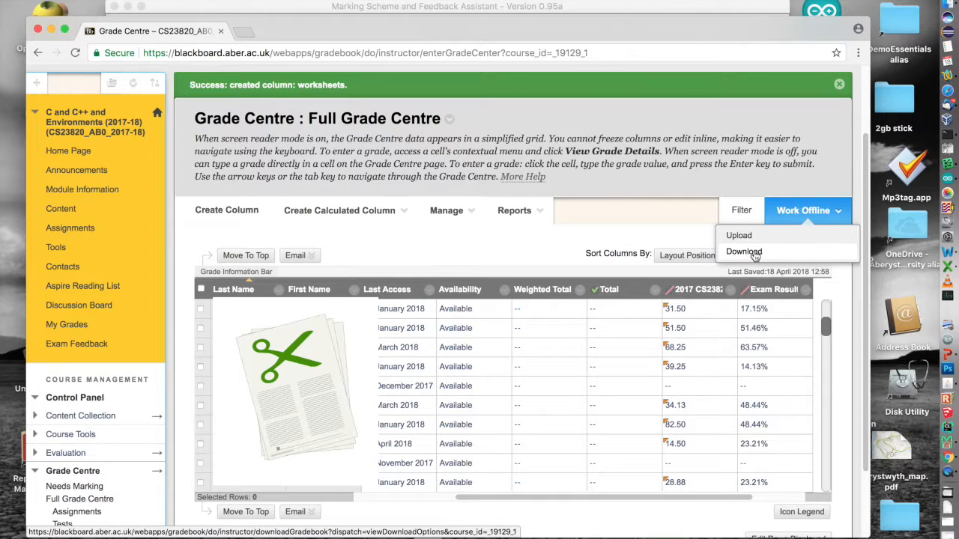
left_click(744, 255)
scroll(778, 494, "down", 3)
left_click(798, 515)
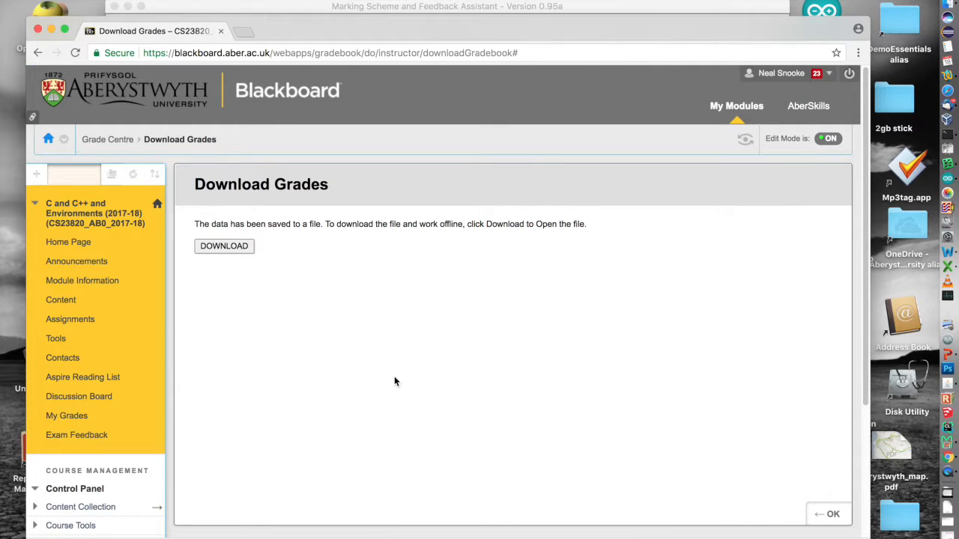
left_click(579, 12)
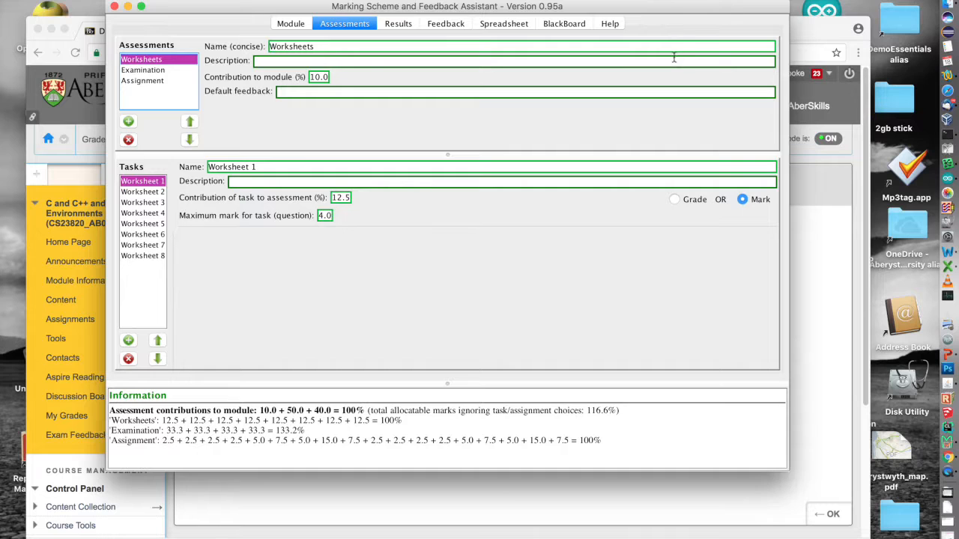
left_click(558, 23)
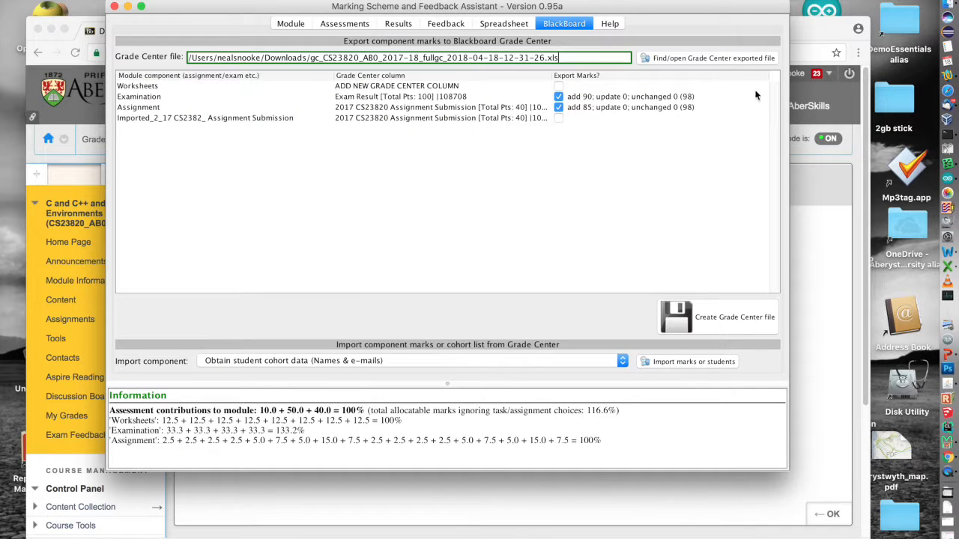
left_click(731, 59)
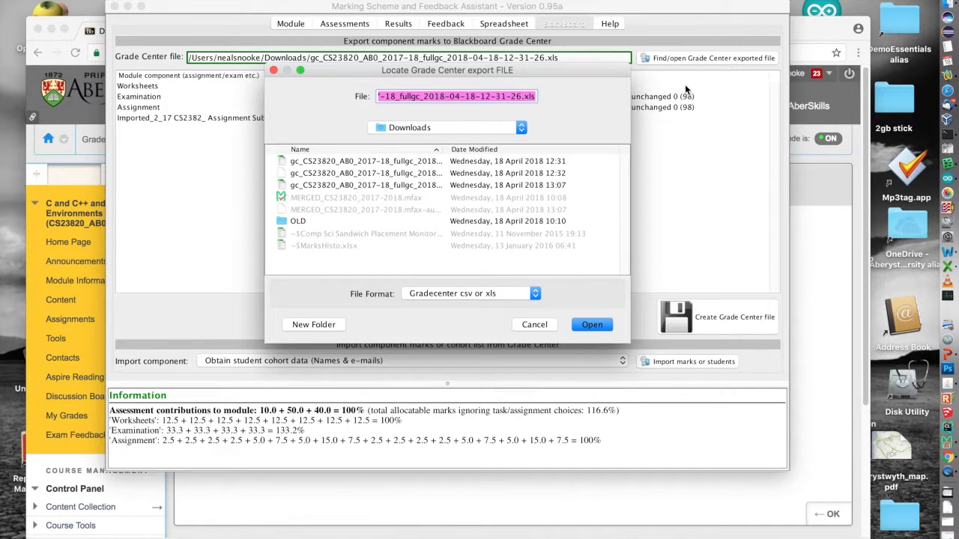
left_click(505, 186)
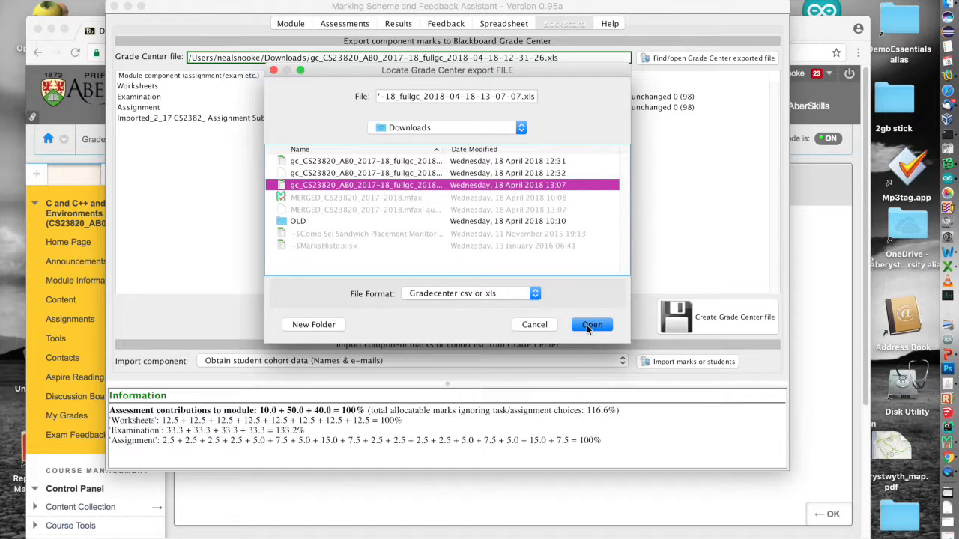
left_click(589, 327)
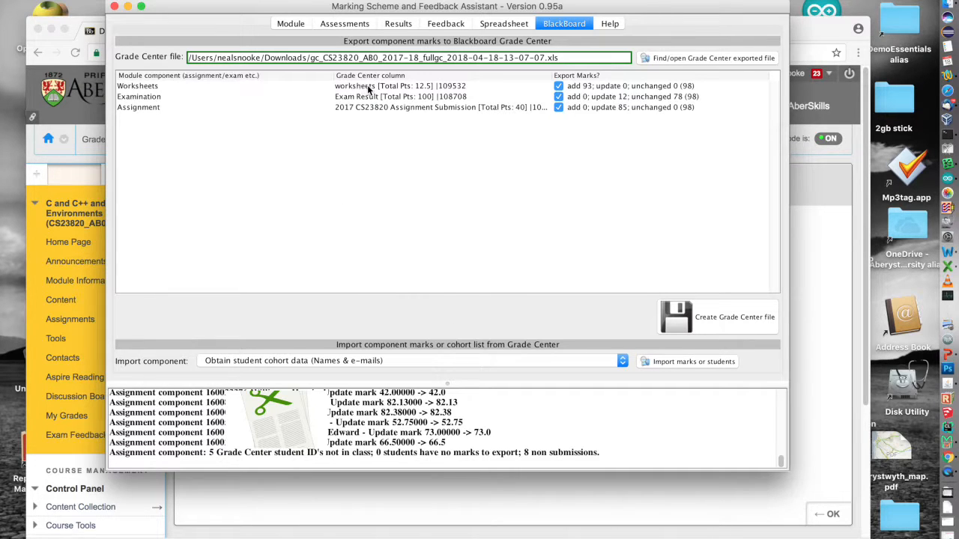
left_click(391, 88)
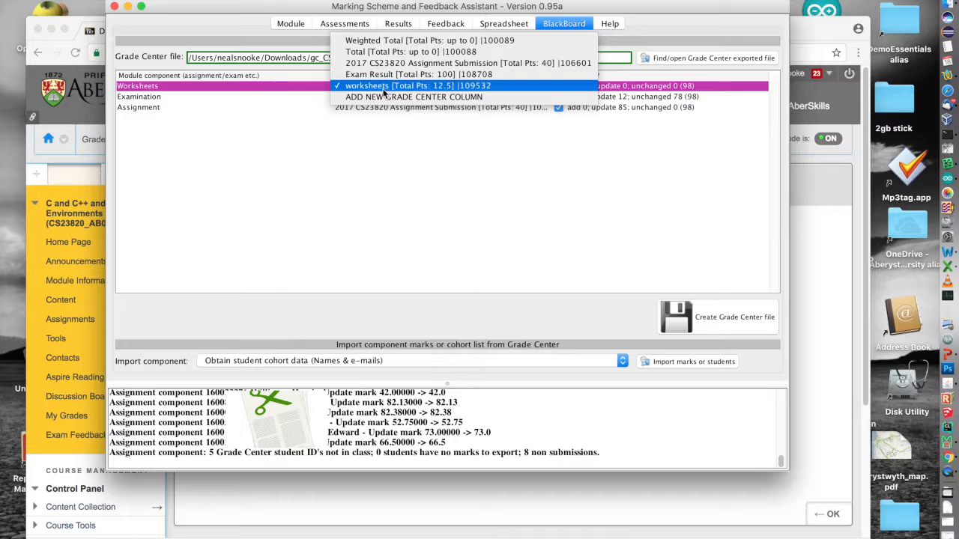
left_click(386, 90)
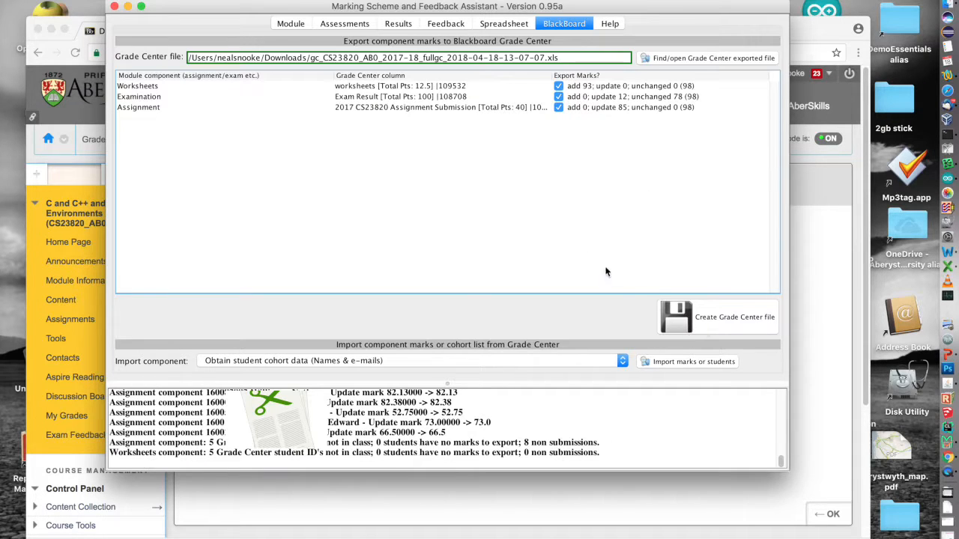
Turn the export of Examination and Assignment marks off and on again, and review the listed mark updates
left_click(558, 97)
left_click(558, 107)
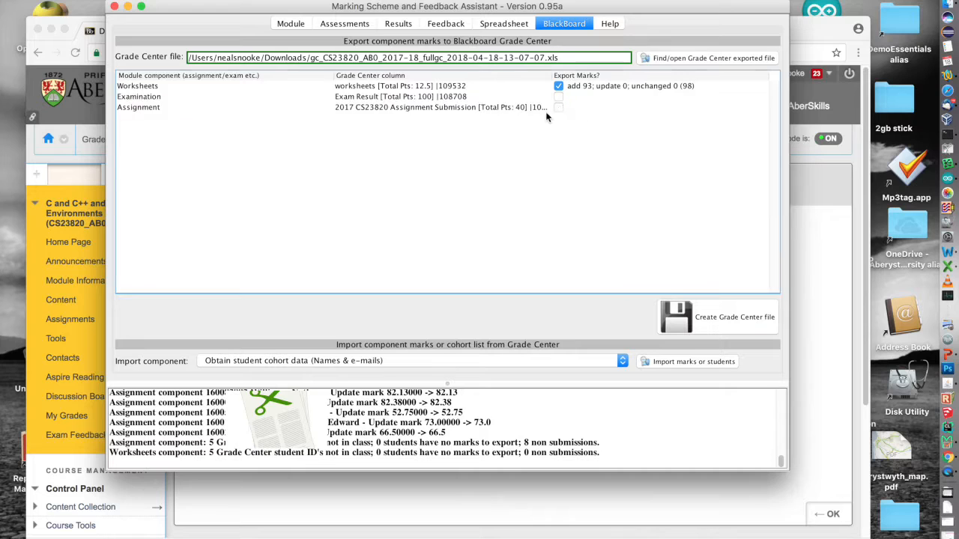
left_click(559, 110)
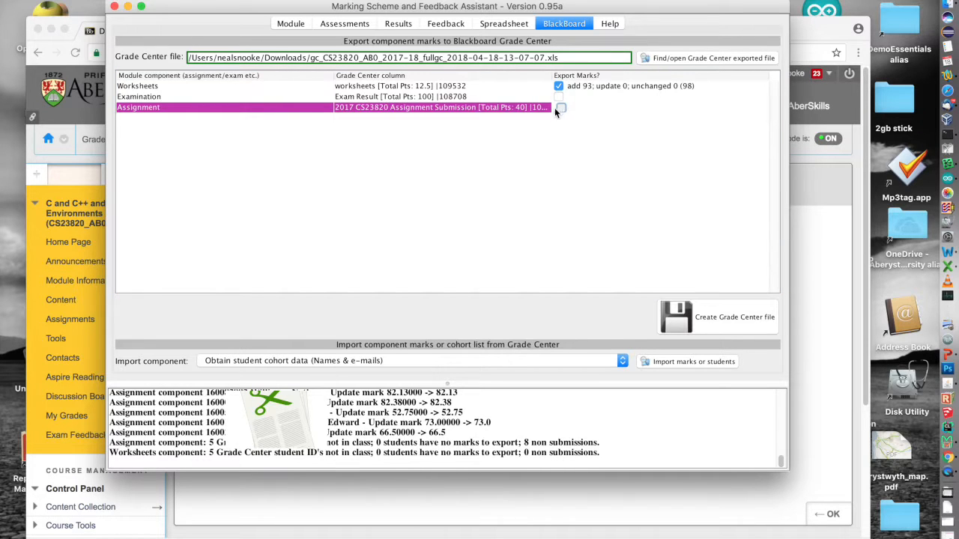
left_click(558, 109)
left_click(559, 98)
left_click(559, 97)
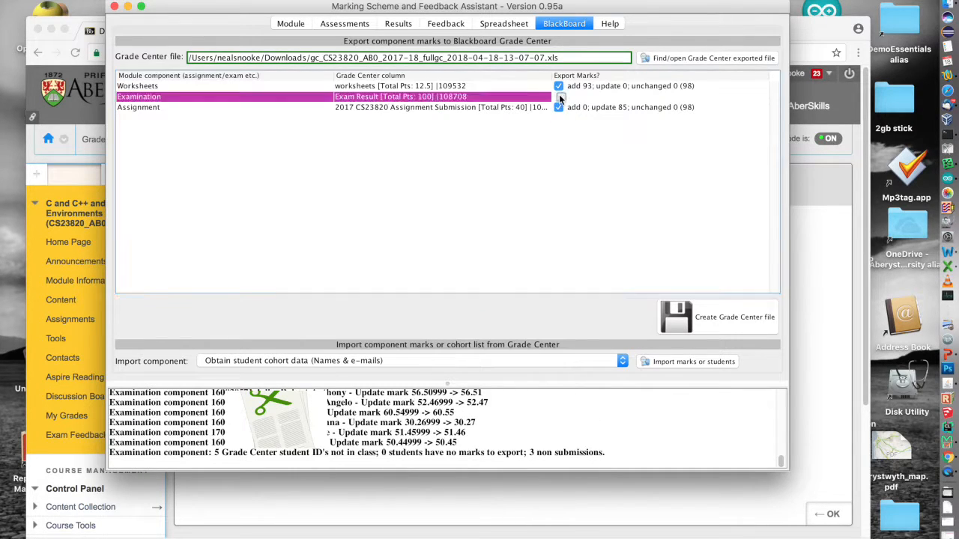
left_click(559, 97)
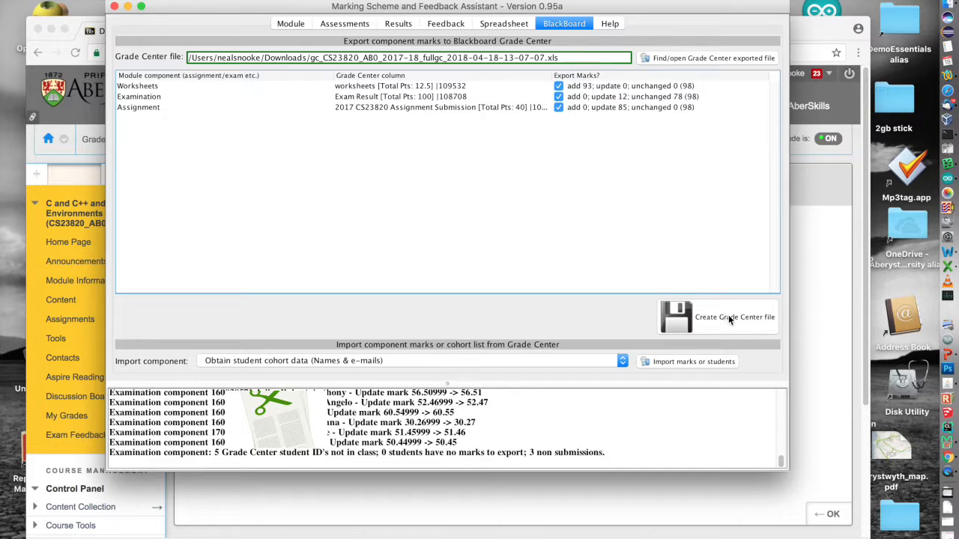
left_click_drag(781, 460, 781, 447)
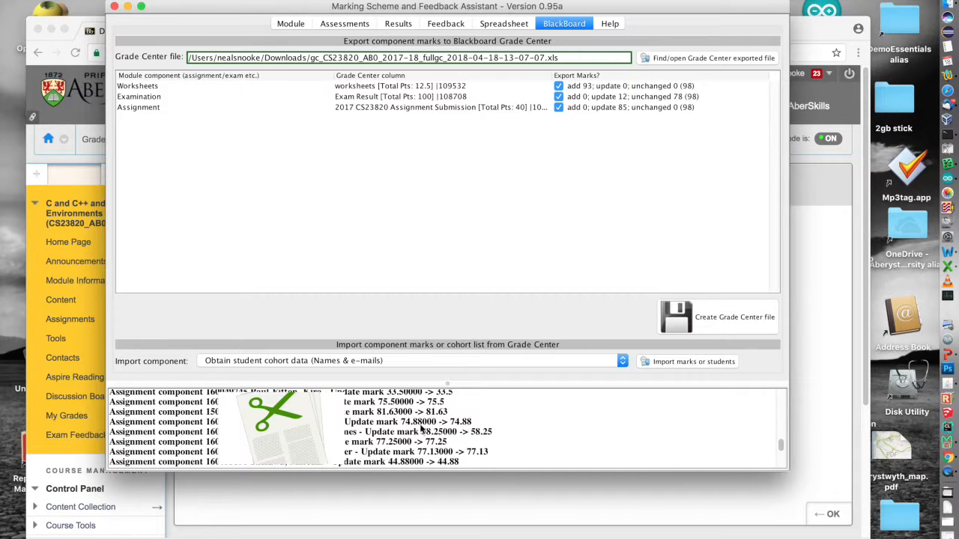
Check the remaining listed mark updates, and in Blackboard open the grade upload page of the Full Grade Centre
scroll(421, 431, "down", 3)
scroll(779, 453, "down", 5)
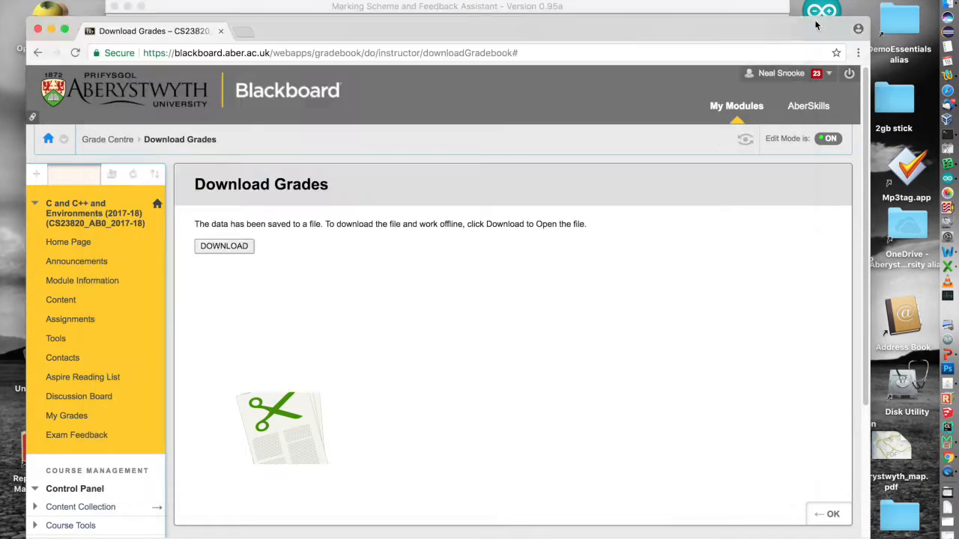
left_click(816, 27)
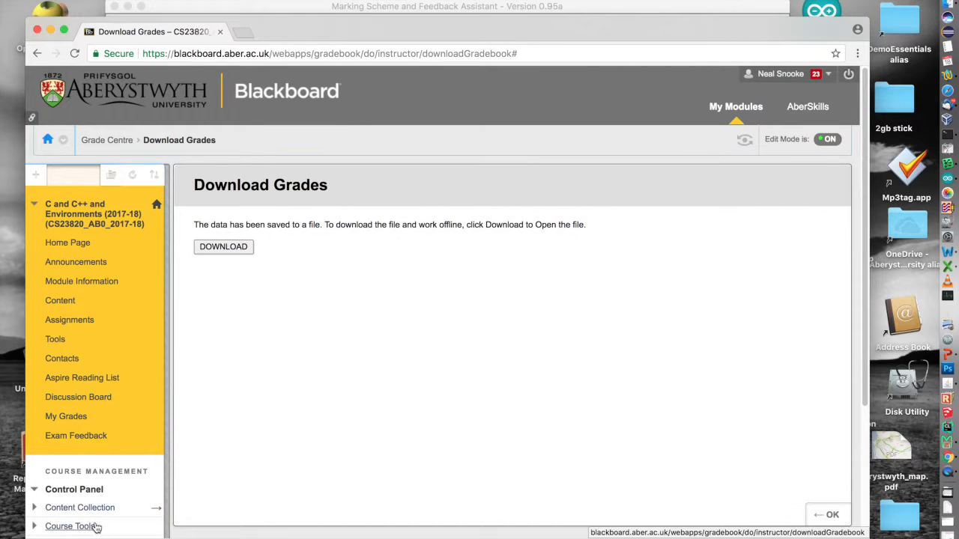
left_click_drag(863, 268, 842, 391)
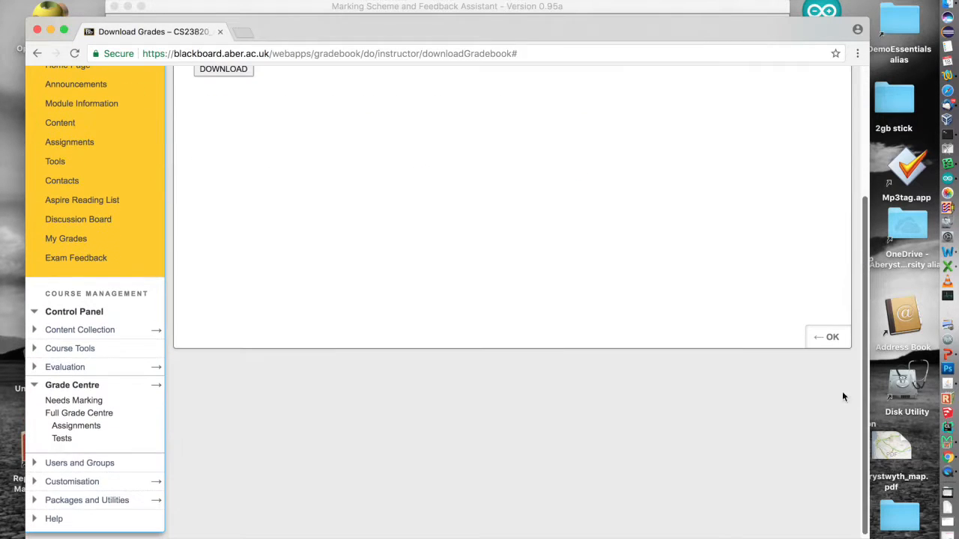
left_click(102, 416)
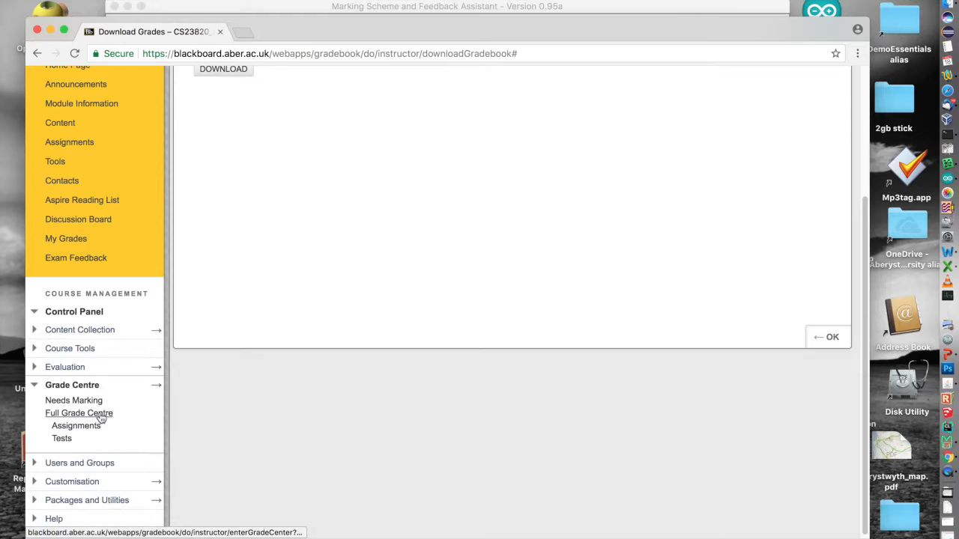
left_click(833, 279)
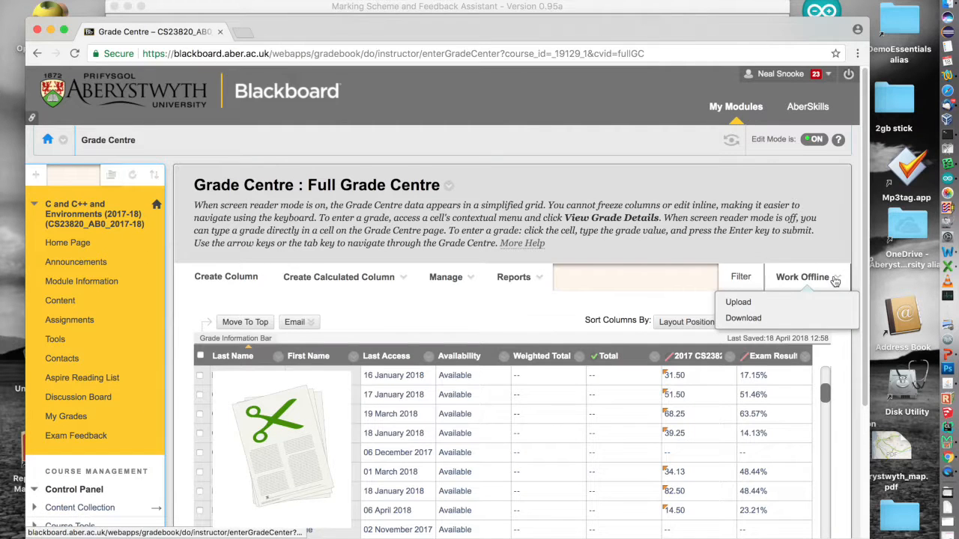
left_click(740, 303)
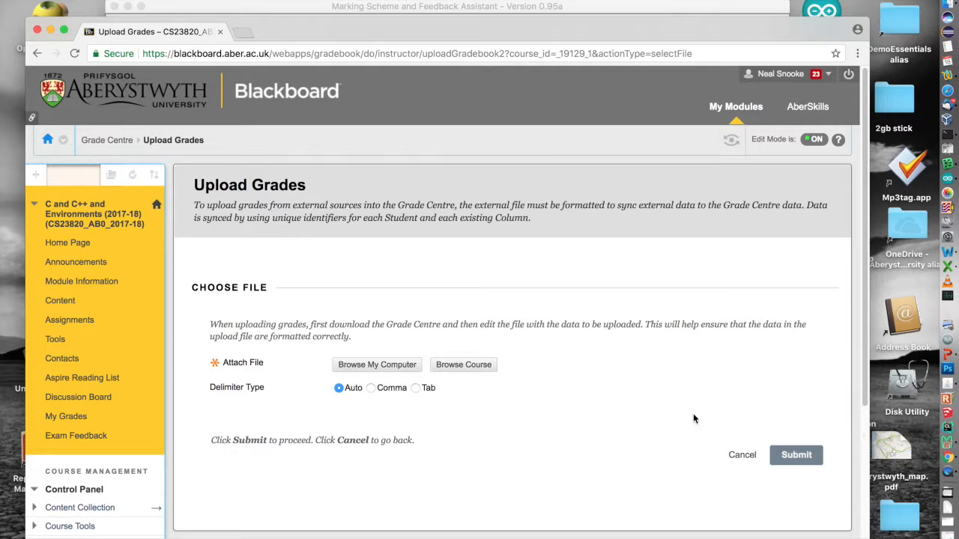
left_click(402, 365)
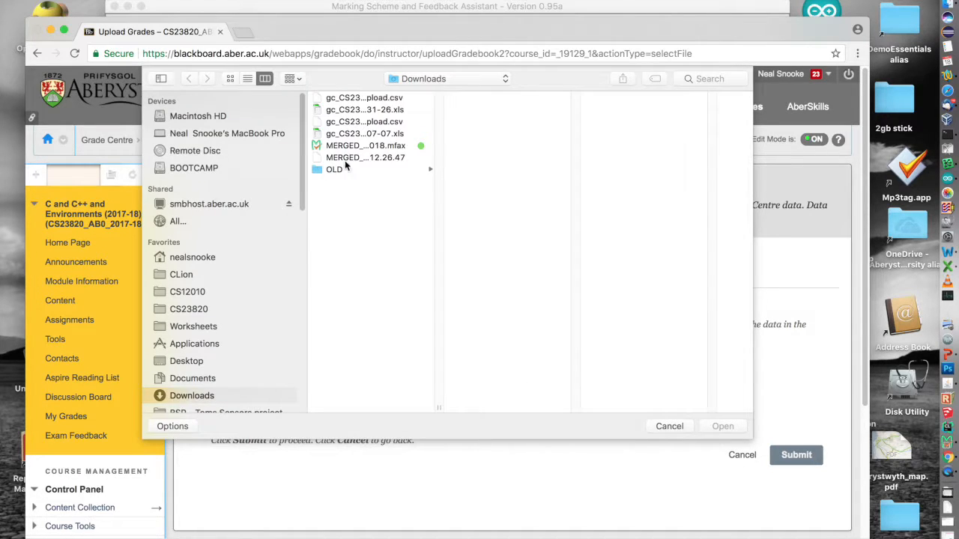
double_click(438, 406)
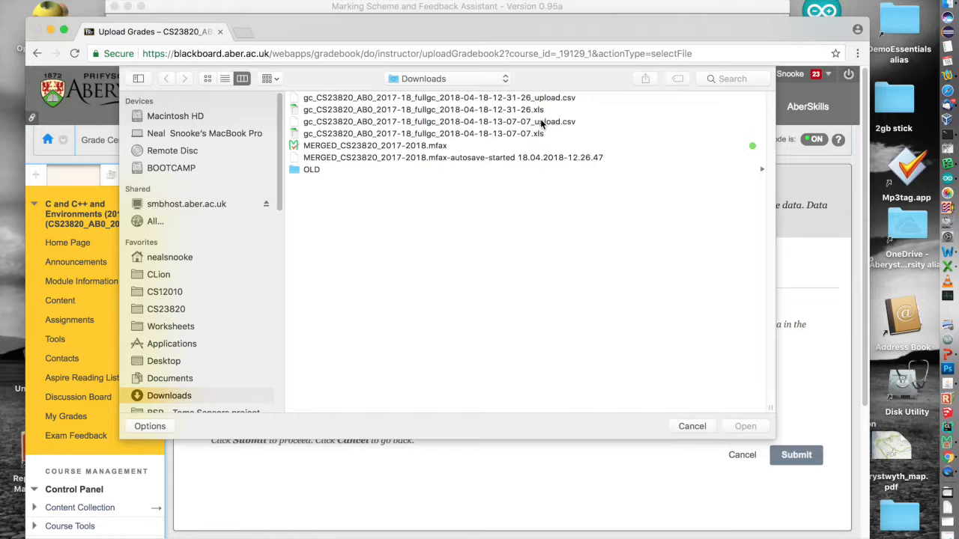
left_click(545, 123)
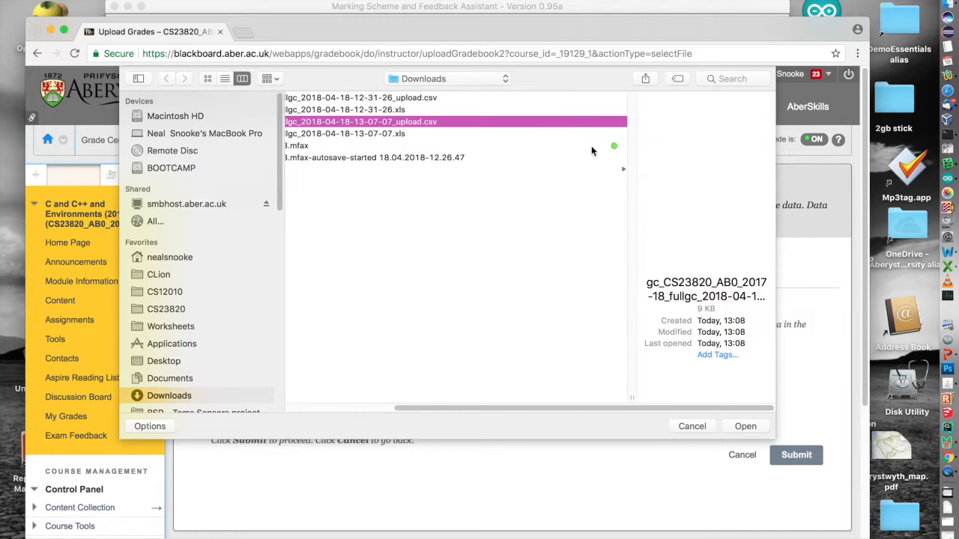
left_click(744, 427)
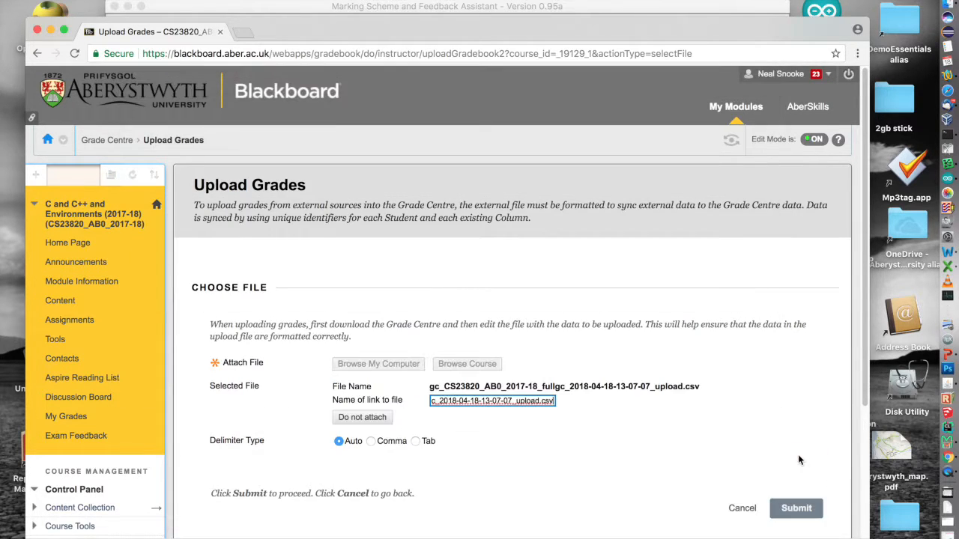
left_click(796, 509)
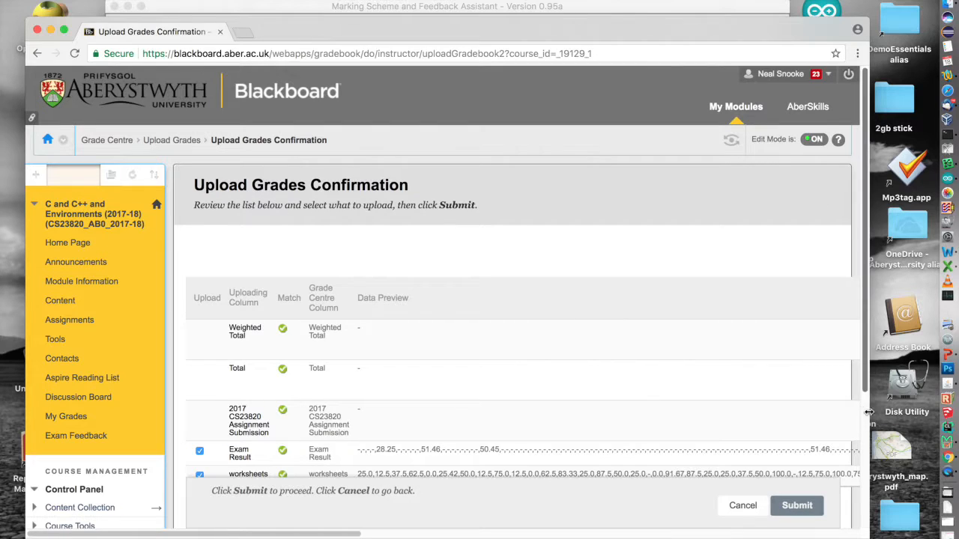
Confirm the upload of the Exam Result and worksheets columns, and check the worksheets marks in the Full Grade Centre
scroll(868, 416, "down", 3)
scroll(835, 468, "down", 1)
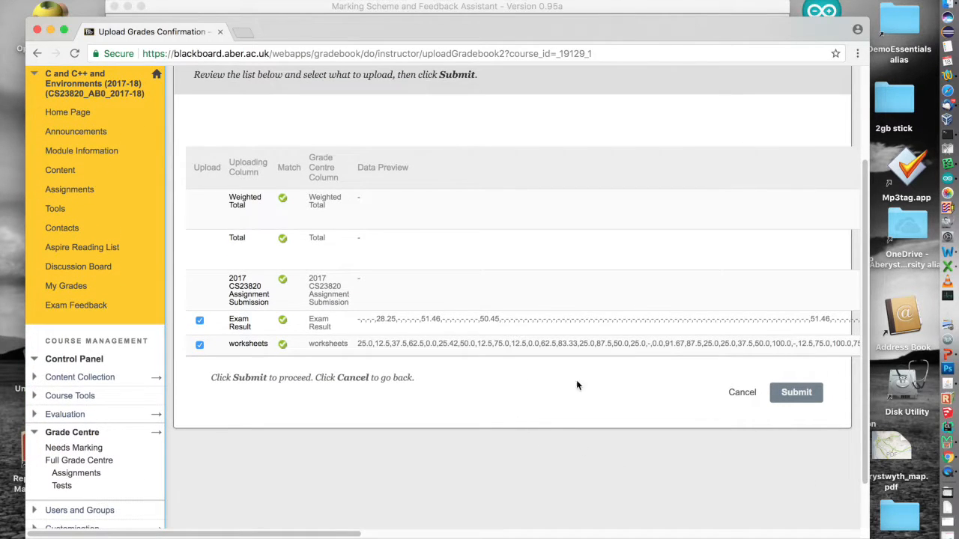
left_click(802, 392)
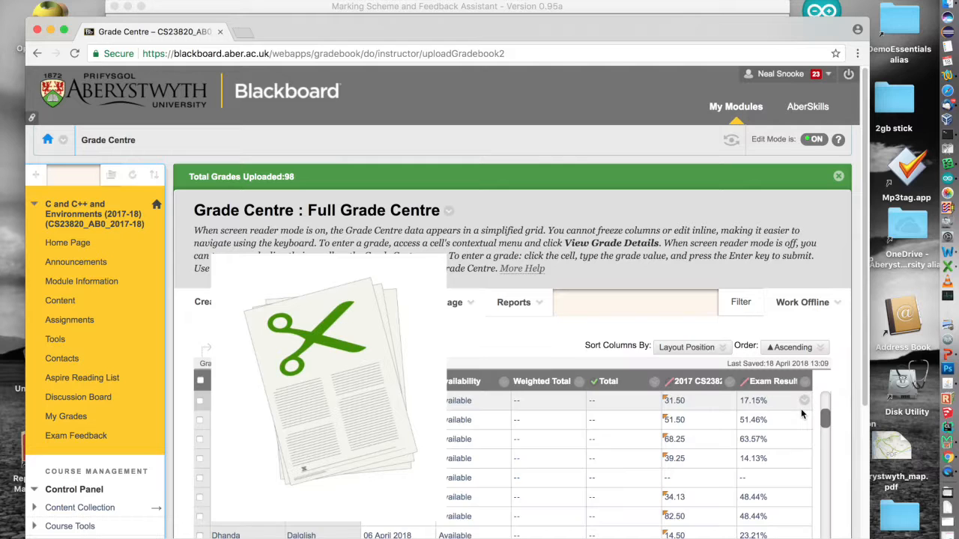
scroll(846, 418, "down", 5)
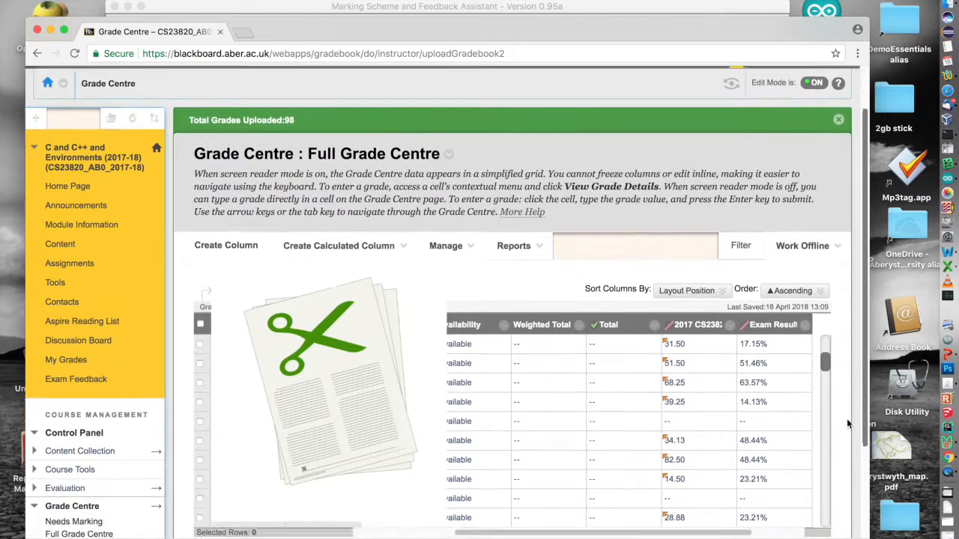
left_click_drag(708, 441, 759, 442)
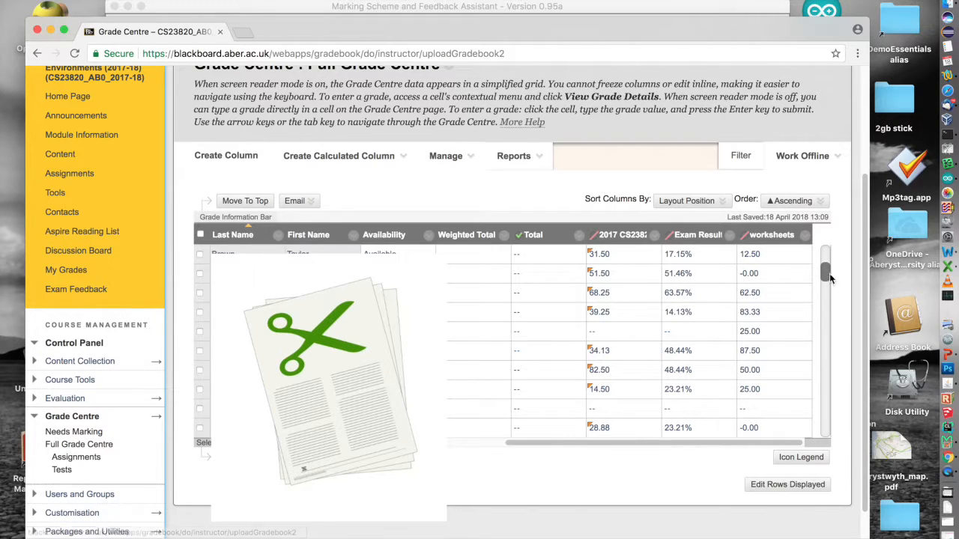
scroll(824, 274, "down", 5)
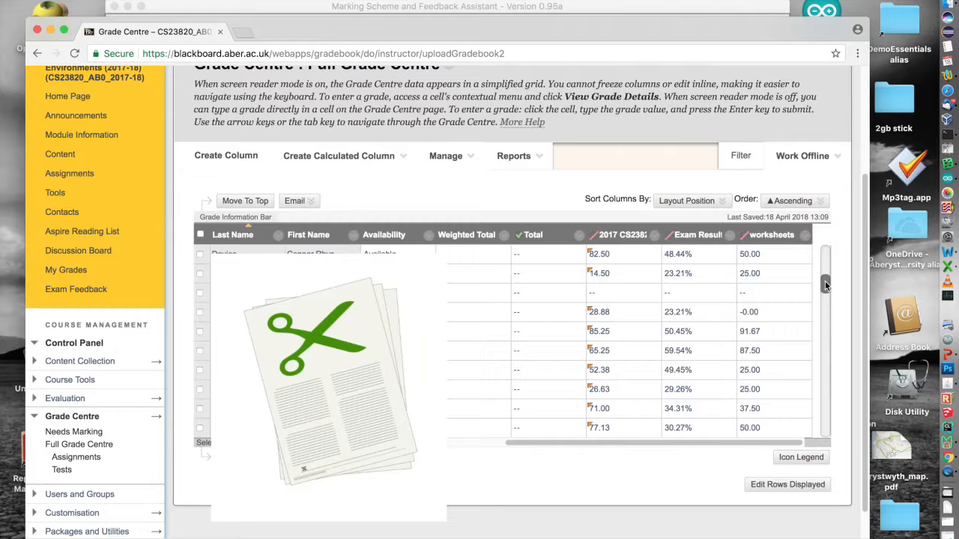
scroll(824, 283, "up", 6)
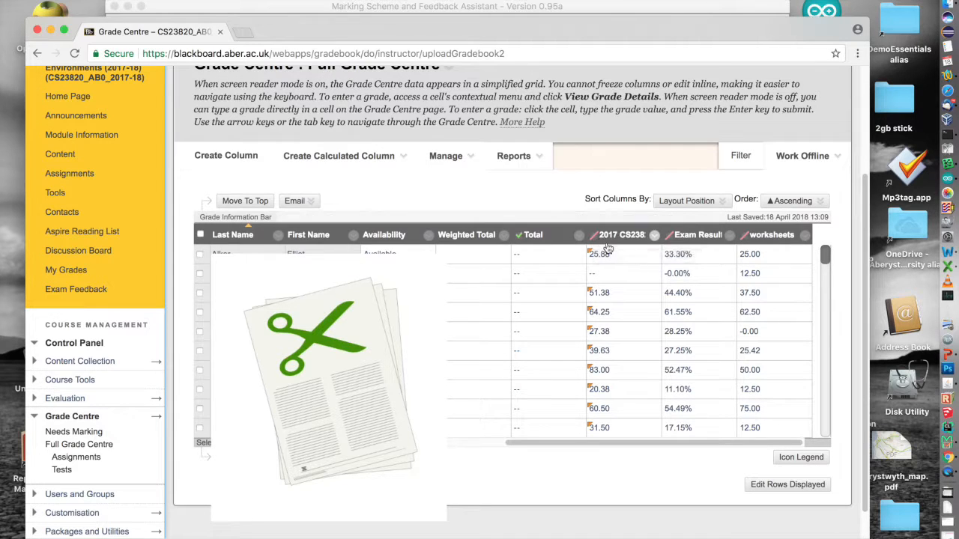
Inspect the points, dates, grading and student visibility settings of the 2017 CS23820 Assignment Submission column, and leave without saving
left_click(656, 238)
scroll(655, 239, "up", 3)
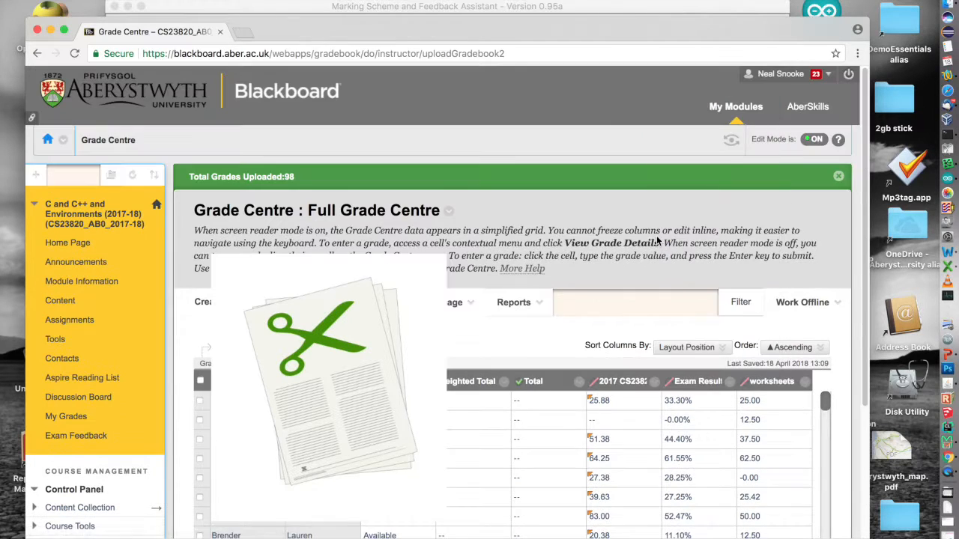
left_click(655, 382)
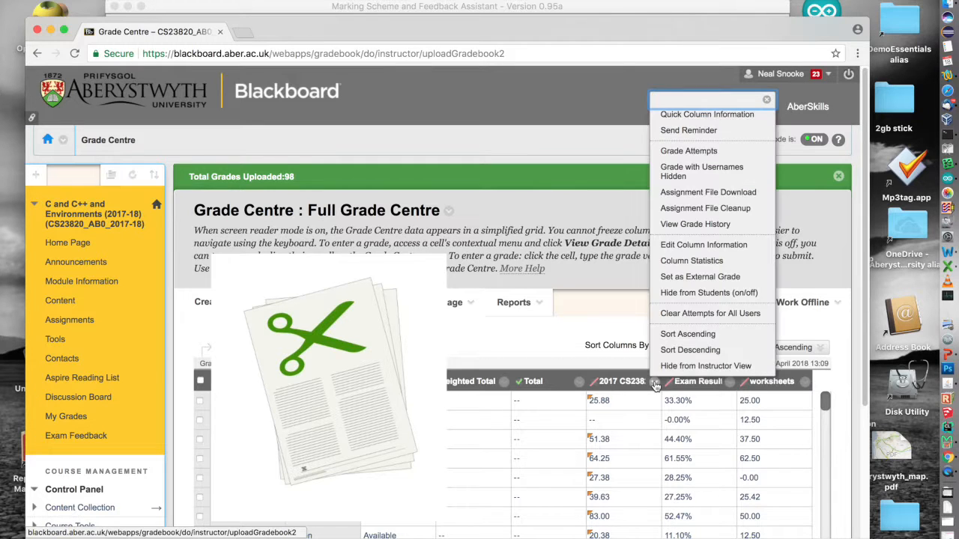
left_click(707, 248)
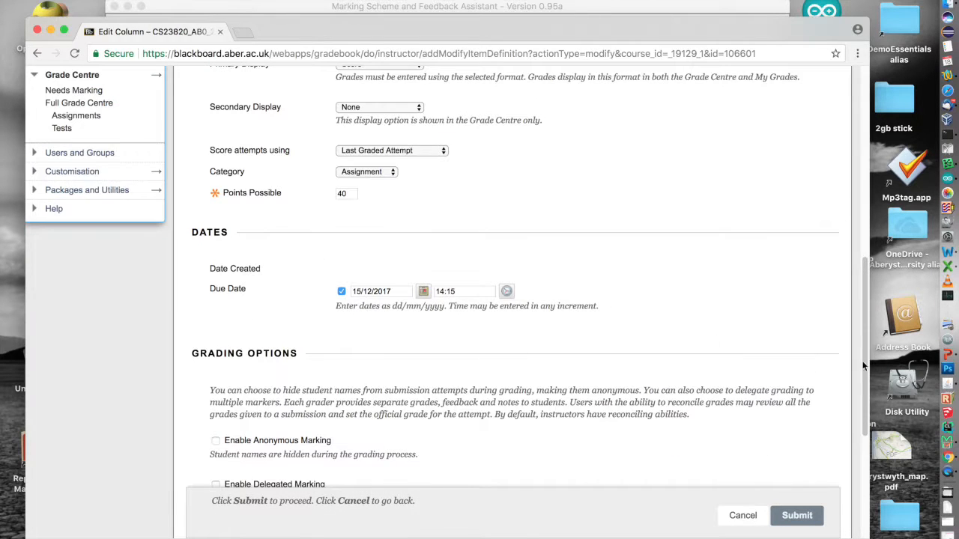
left_click_drag(863, 365, 843, 467)
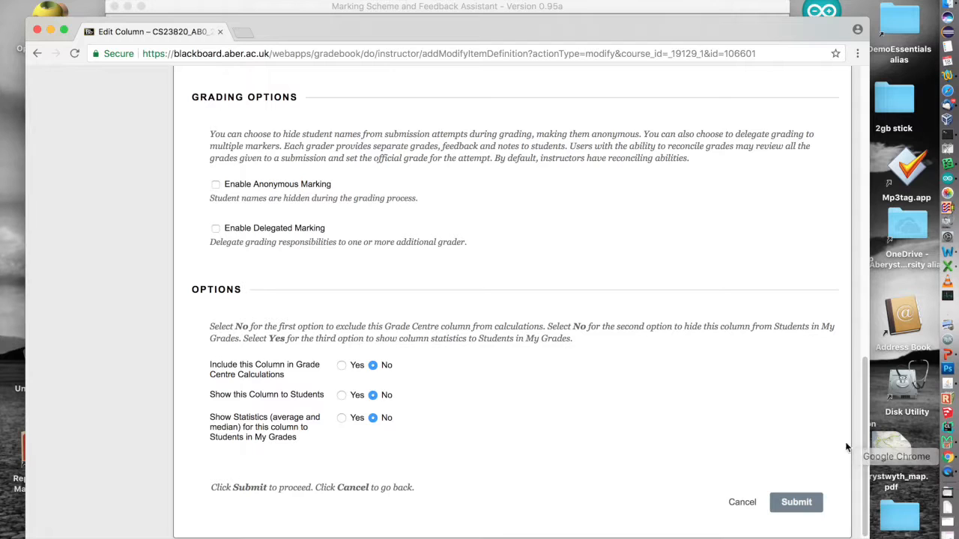
left_click(741, 503)
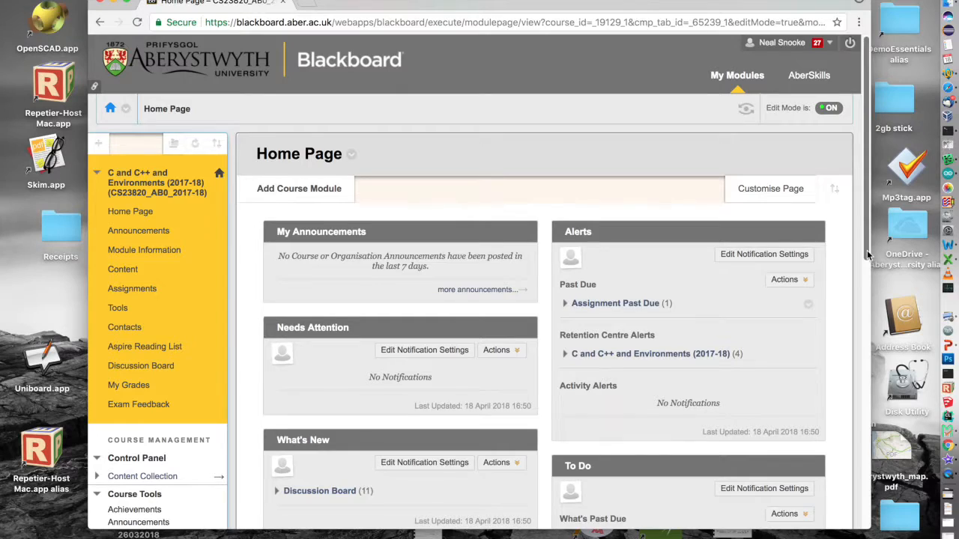
Make the AStRA::Sync tool available in the module's Tool Availability settings and submit the change
scroll(860, 279, "down", 5)
scroll(855, 320, "down", 5)
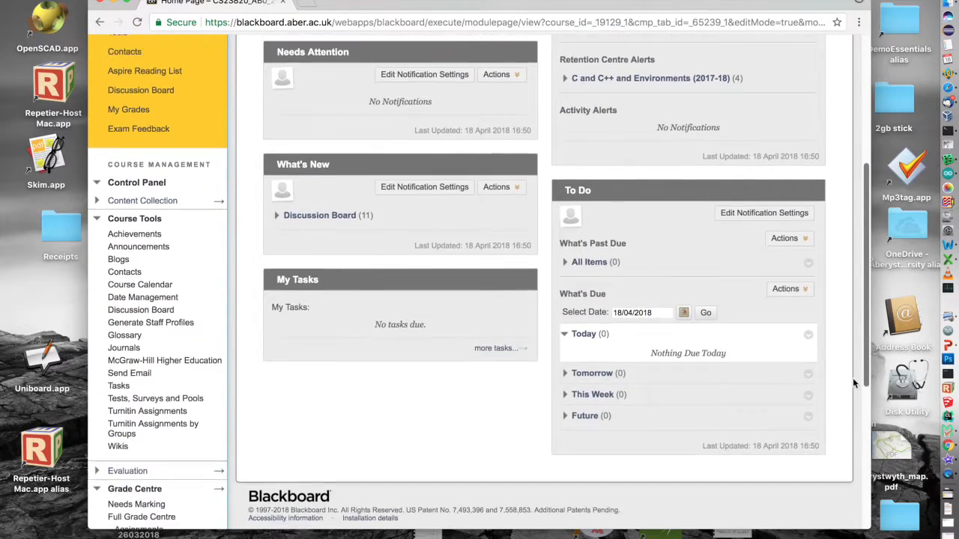
scroll(858, 385, "down", 5)
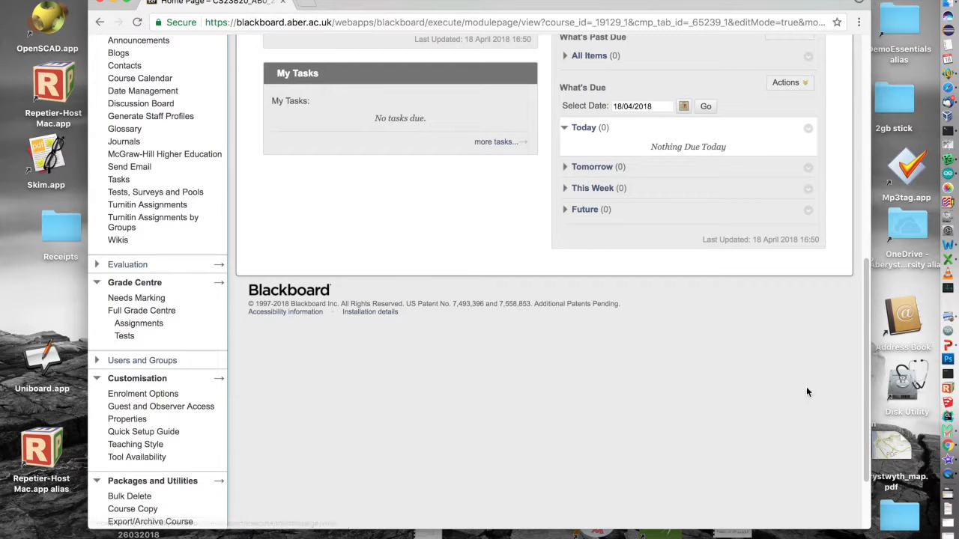
scroll(865, 370, "down", 3)
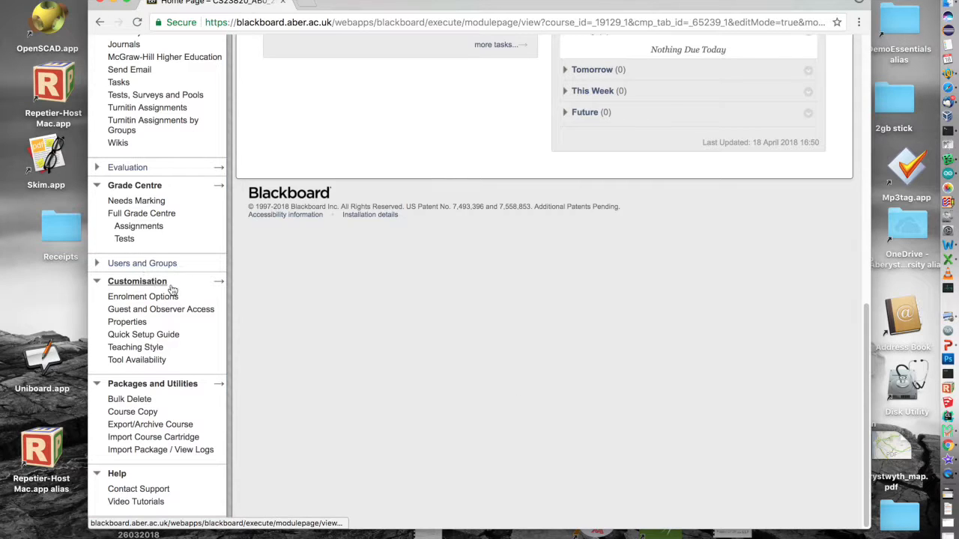
left_click(218, 283)
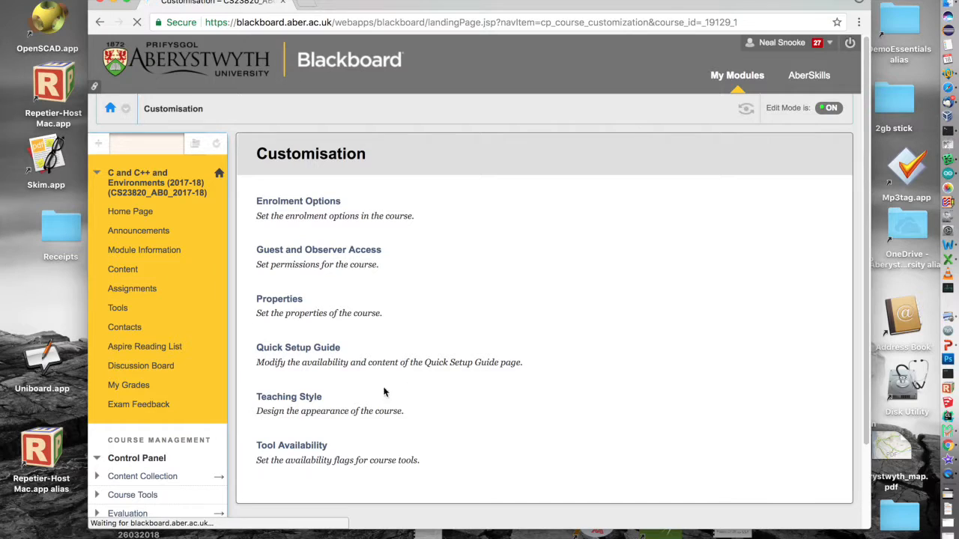
left_click(310, 446)
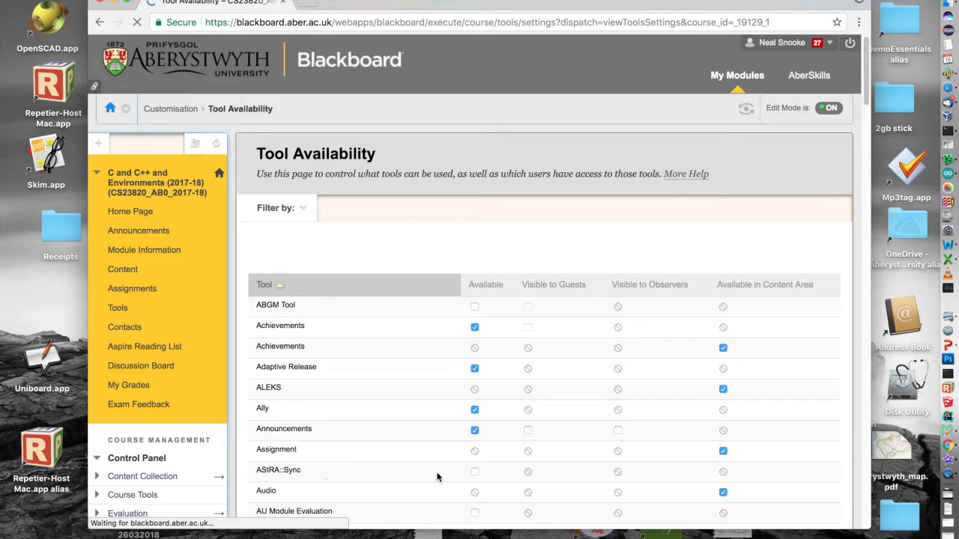
left_click(475, 473)
scroll(845, 211, "down", 20)
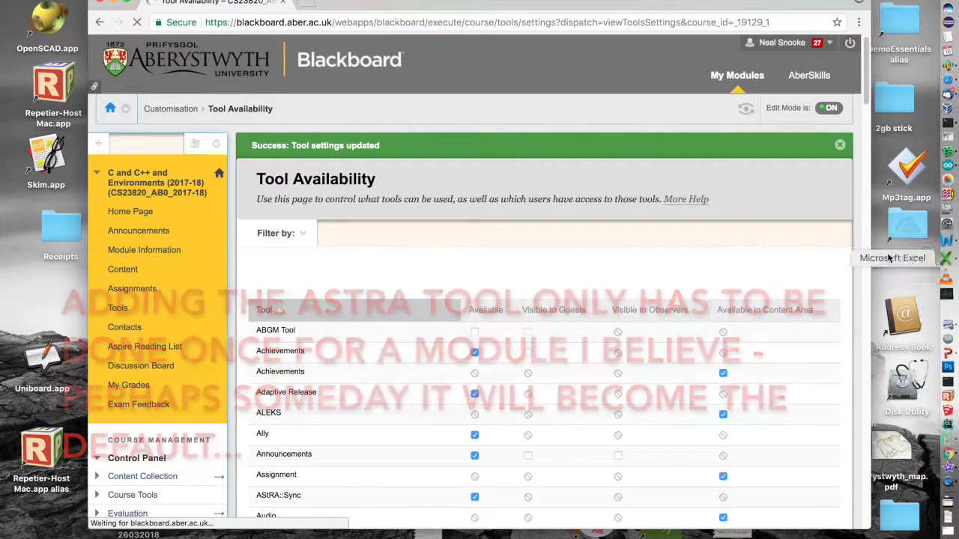
Open the AStRA::Map Columns page from the module's course tools
left_click_drag(867, 100, 866, 116)
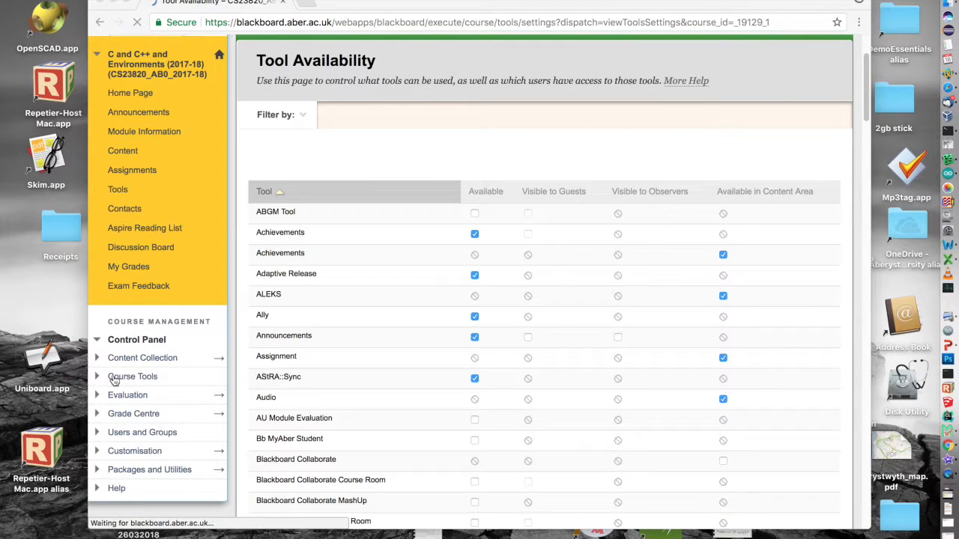
left_click(141, 383)
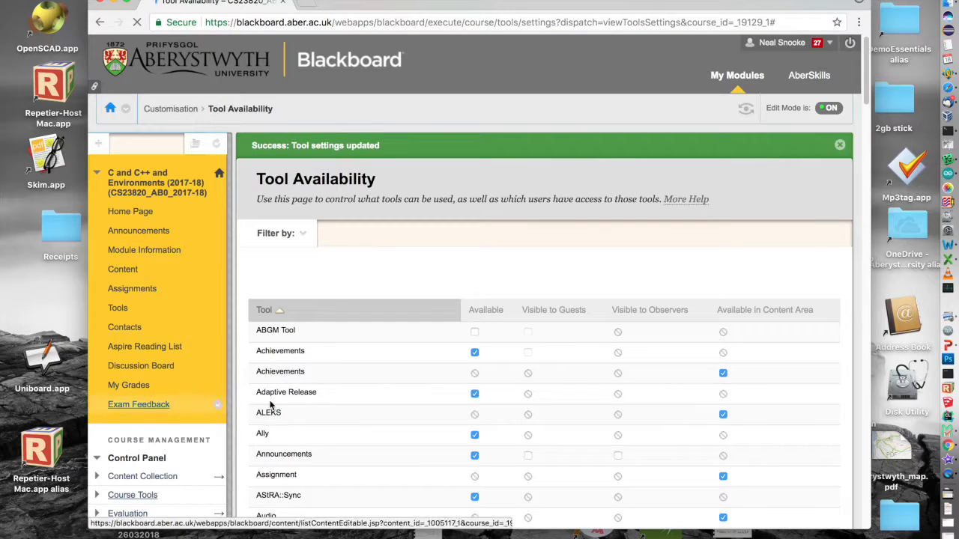
left_click_drag(866, 98, 865, 130)
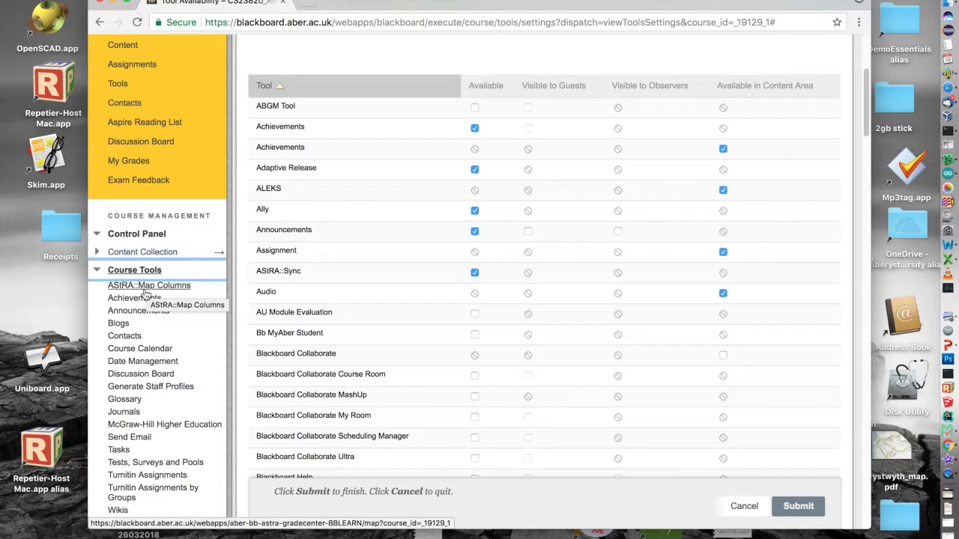
left_click(175, 289)
left_click(182, 288)
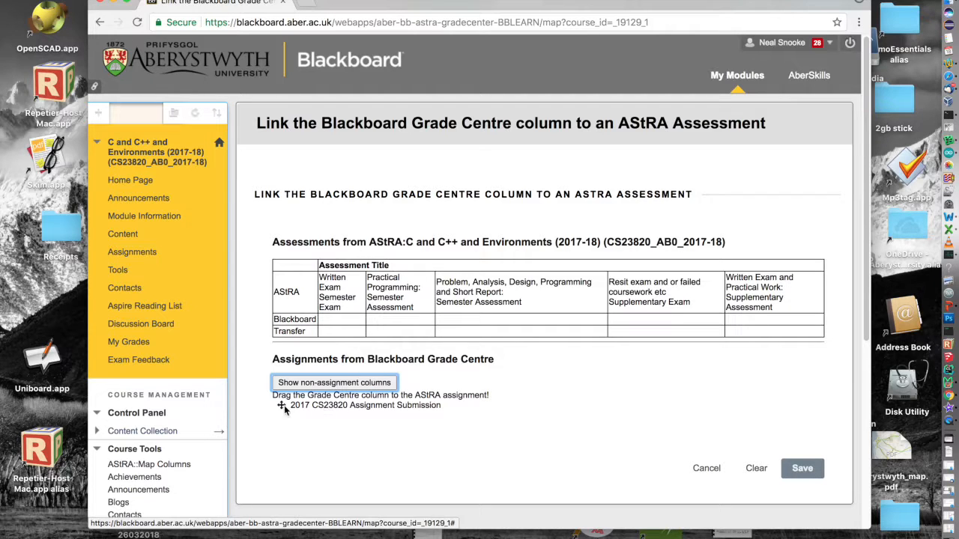
Link 2017 CS23820 Assignment Submission to Problem, Analysis, Design, Programming and Short Report, Exam Result to Written Exam Semester Exam, and worksheets to Practical Programming
left_click_drag(282, 407, 455, 316)
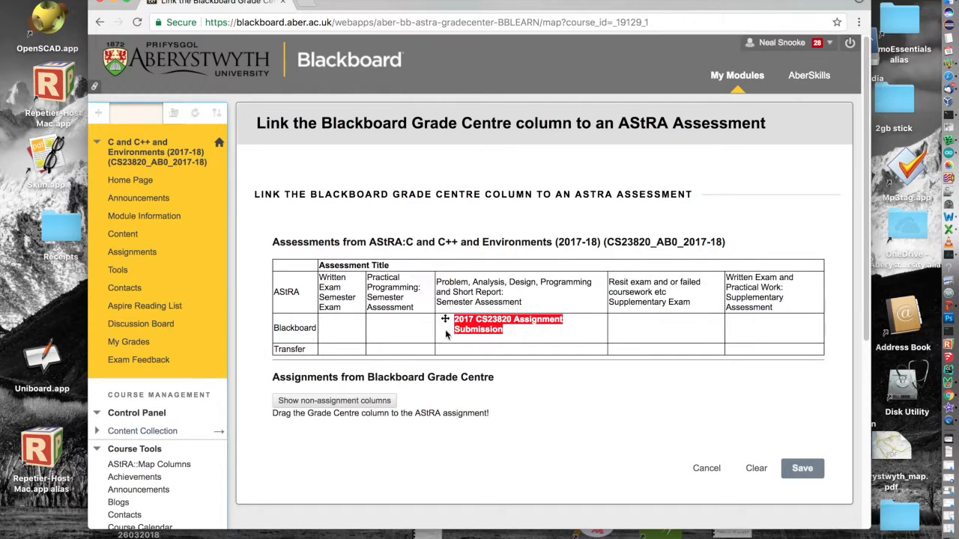
left_click(296, 401)
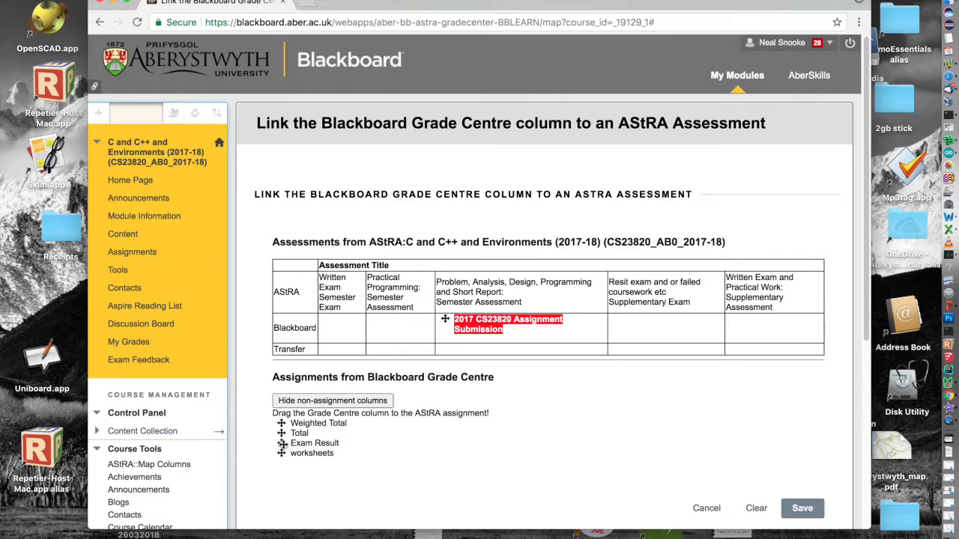
left_click_drag(285, 444, 340, 327)
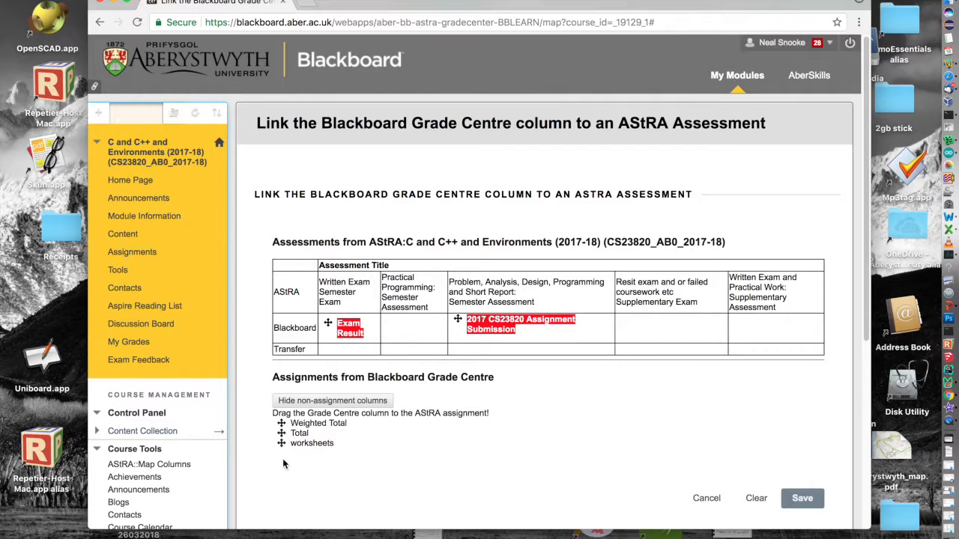
left_click_drag(282, 444, 402, 342)
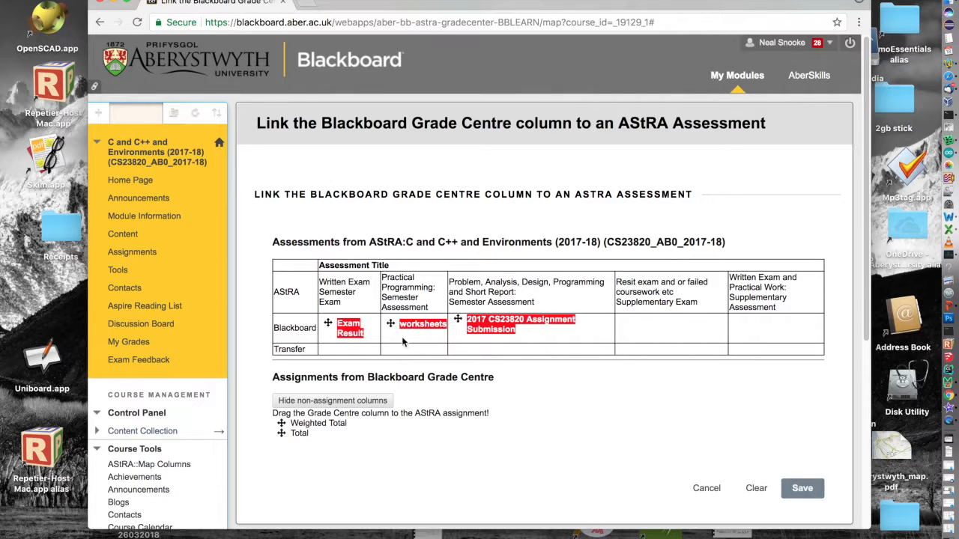